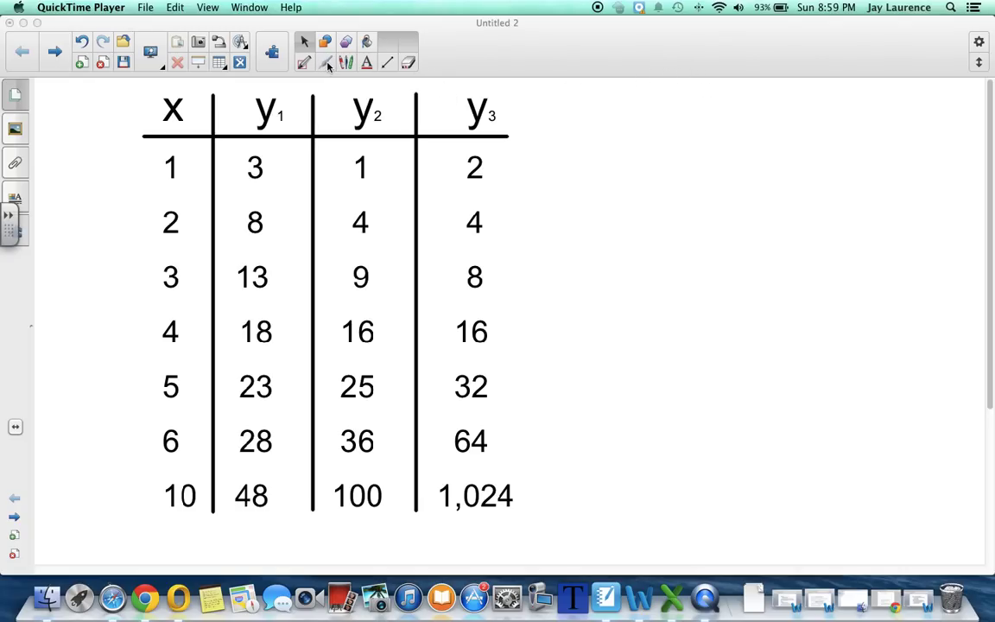
Bring SMART Notebook forward and choose the Pen tool with the Calligraphic Pen type.
click(293, 55)
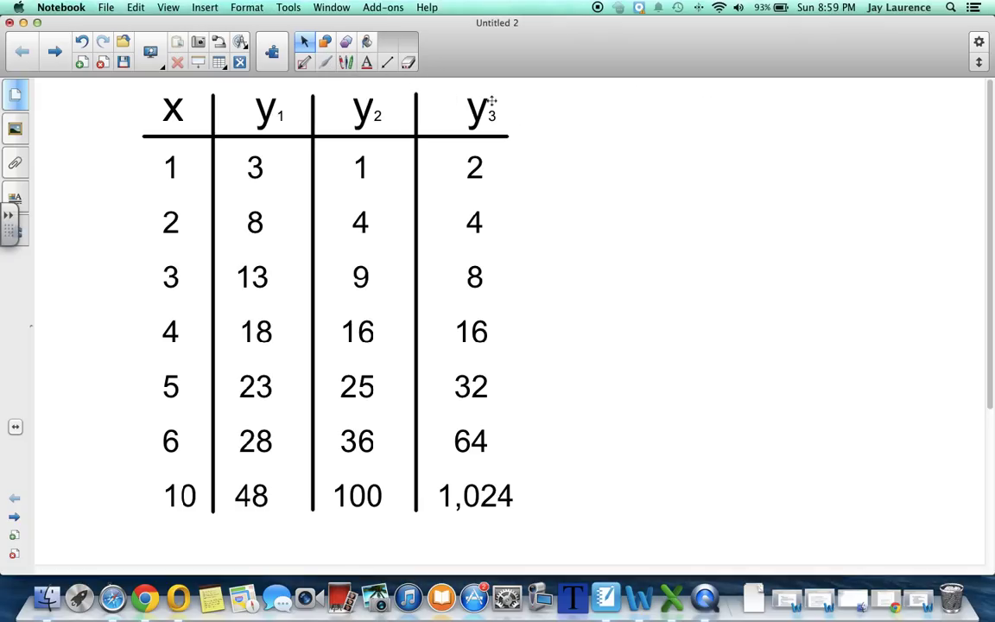
click(345, 62)
click(449, 65)
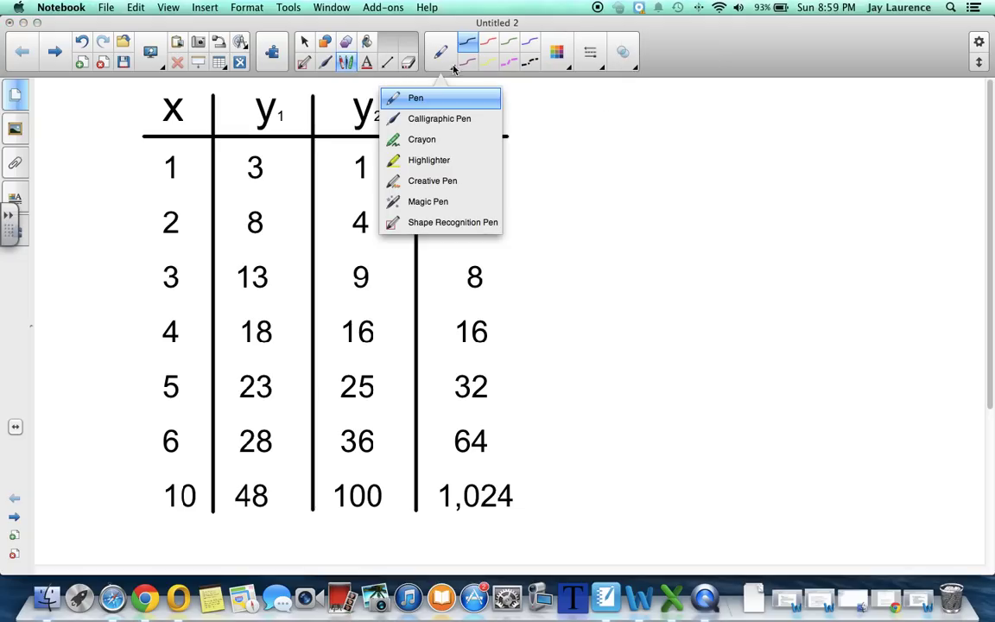
click(439, 118)
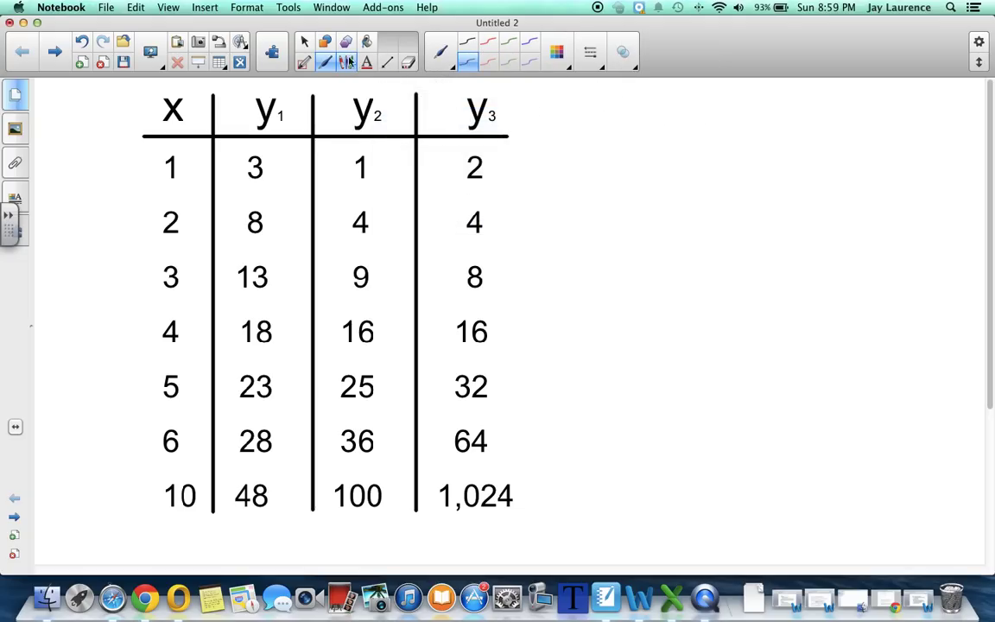
On a new blank page, write 'Linear' and 'd=rt', and sketch a line graph.
click(81, 61)
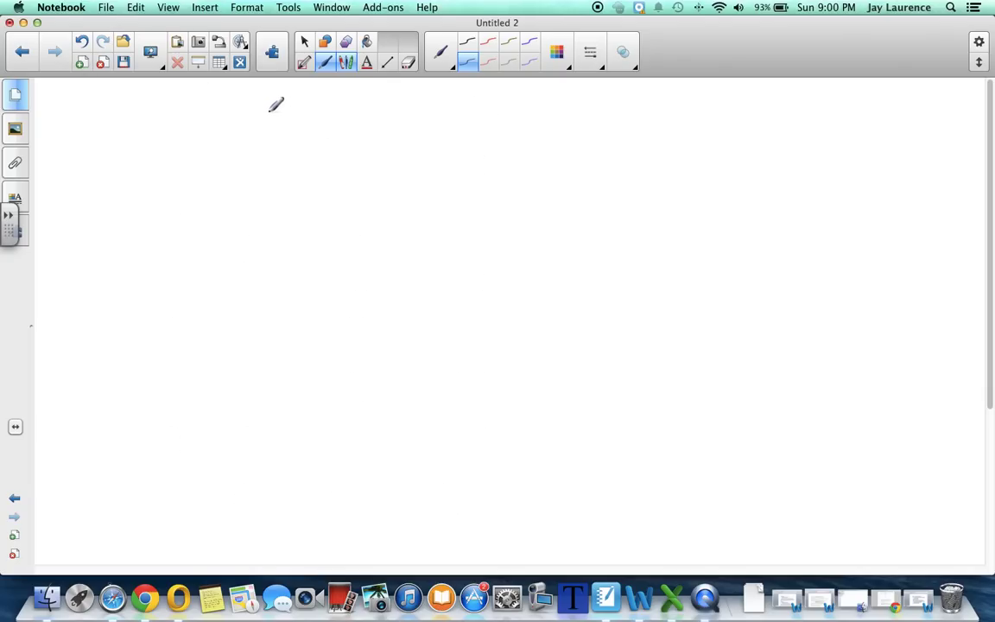
mouse_move(240, 126)
mouse_down()
mouse_move(255, 145)
mouse_move(330, 138)
mouse_move(304, 155)
mouse_move(319, 138)
mouse_move(307, 142)
mouse_move(331, 139)
mouse_up()
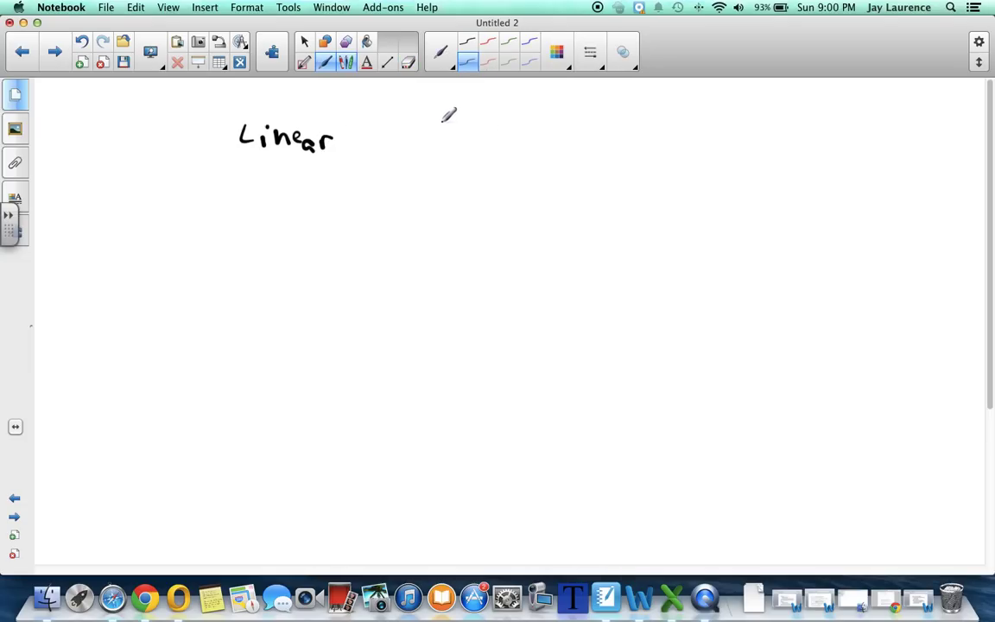
mouse_move(462, 126)
mouse_down()
mouse_move(463, 154)
mouse_move(475, 138)
mouse_up()
drag(466, 147, 497, 134)
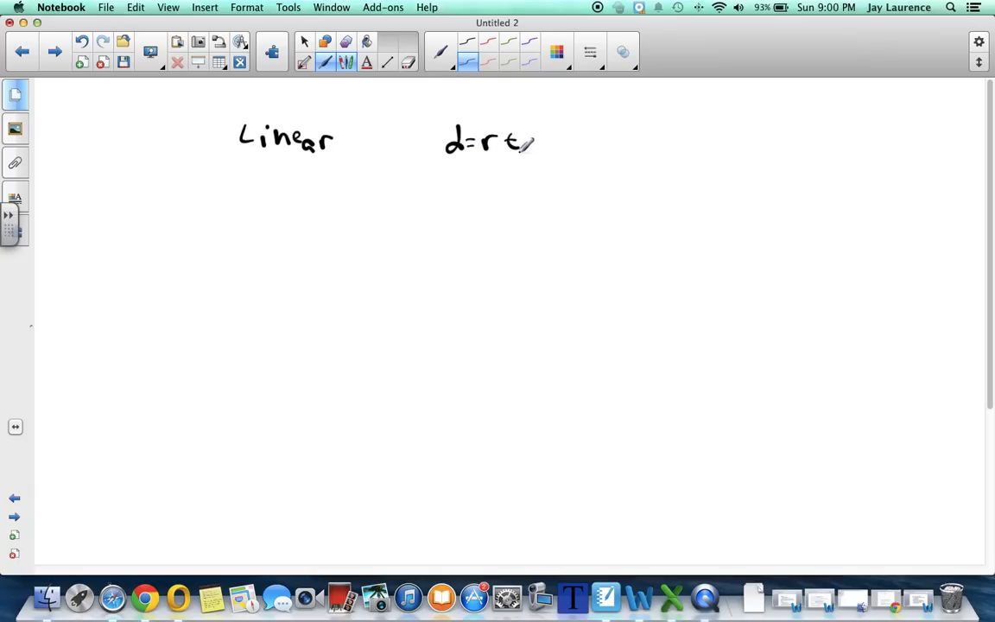
mouse_move(553, 194)
mouse_down()
mouse_move(618, 145)
mouse_move(648, 158)
mouse_move(704, 149)
mouse_move(771, 183)
mouse_up()
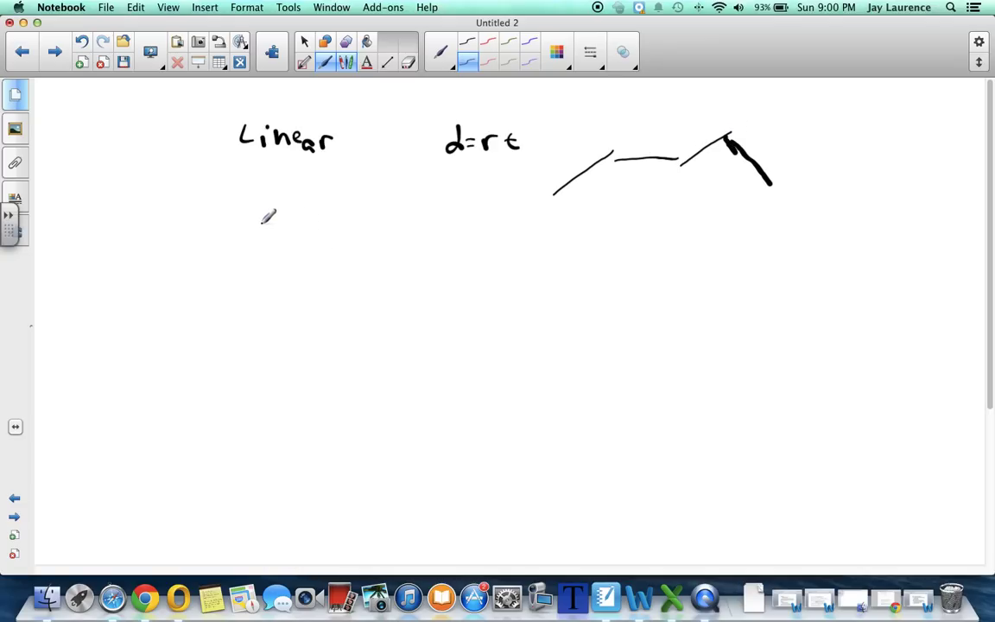
Write 'Quadratics' below Linear, then draw a U-shaped parabola and a curved arrow.
mouse_move(251, 235)
mouse_down()
mouse_move(259, 255)
mouse_move(298, 249)
mouse_move(316, 259)
mouse_move(324, 241)
mouse_up()
drag(326, 238, 353, 259)
drag(230, 246, 350, 255)
mouse_move(251, 238)
mouse_down()
mouse_move(225, 259)
mouse_move(327, 254)
mouse_up()
drag(330, 246, 373, 257)
drag(397, 242, 389, 259)
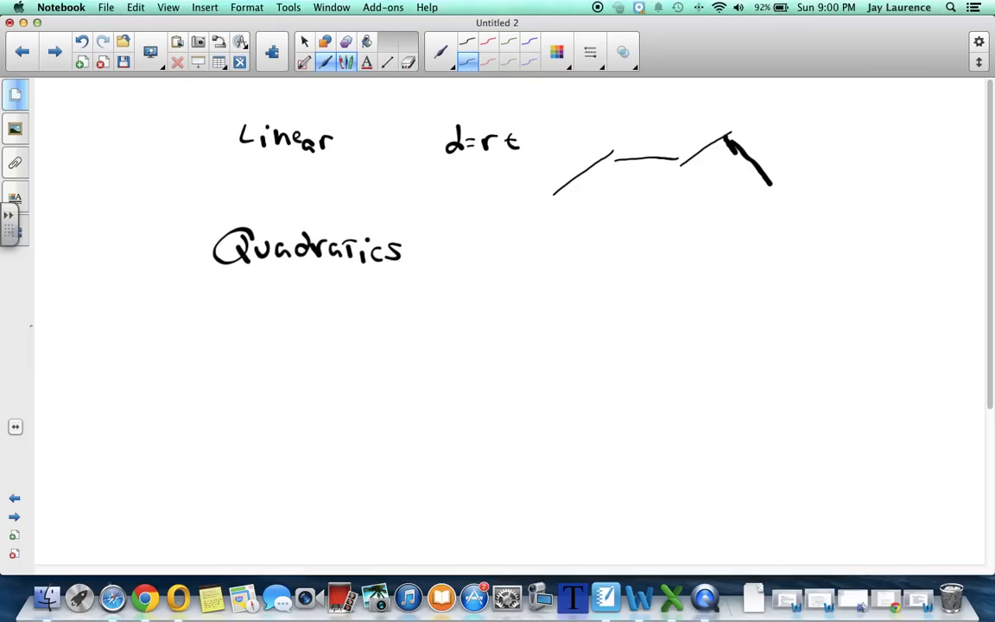
mouse_move(448, 231)
mouse_down()
mouse_move(496, 231)
mouse_move(436, 246)
mouse_up()
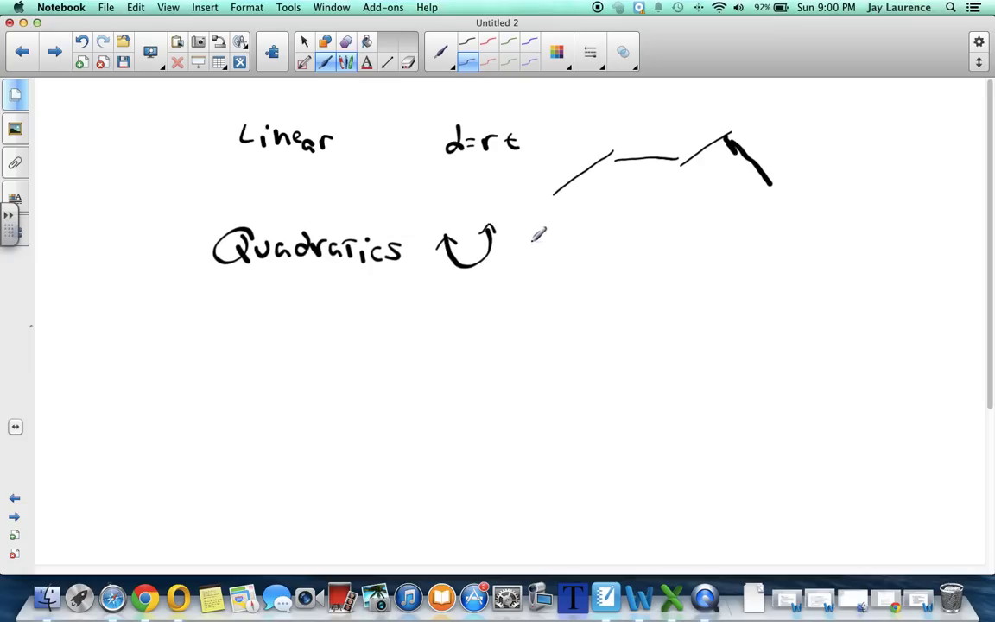
mouse_move(525, 255)
mouse_down()
mouse_move(676, 276)
mouse_move(666, 296)
mouse_up()
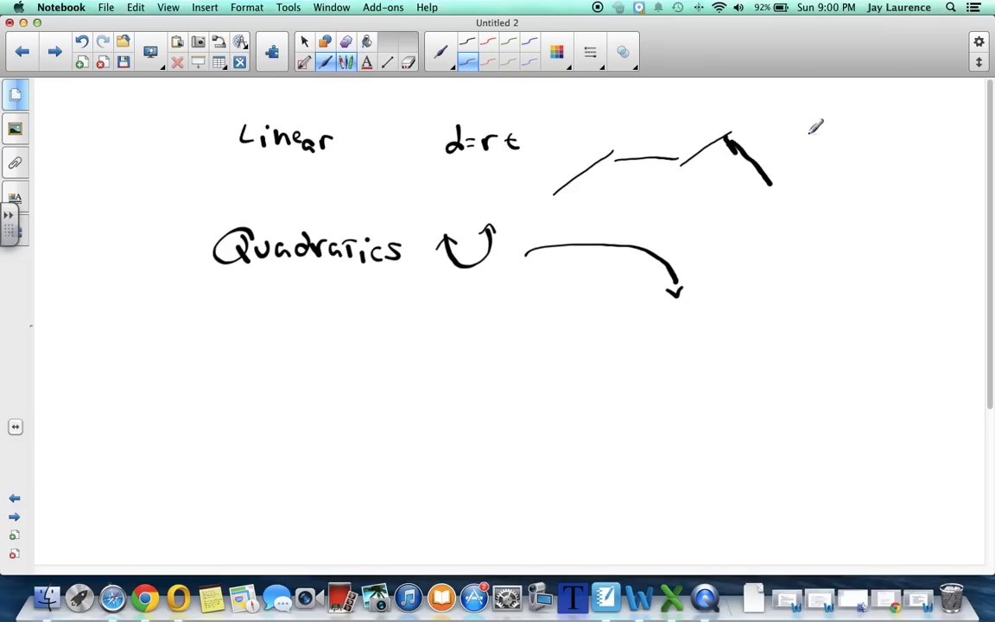
Write the equations y=5x-1 beside the line and y=x²+5x+1 below it.
mouse_move(805, 140)
mouse_down()
mouse_move(817, 172)
mouse_move(814, 154)
mouse_move(840, 147)
mouse_up()
mouse_move(827, 155)
mouse_down()
mouse_move(885, 160)
mouse_move(872, 159)
mouse_move(900, 150)
mouse_up()
drag(908, 138, 909, 158)
mouse_move(767, 268)
mouse_down()
mouse_move(769, 301)
mouse_move(803, 269)
mouse_up()
drag(793, 277, 834, 285)
mouse_move(833, 264)
mouse_down()
mouse_move(814, 285)
mouse_move(853, 265)
mouse_move(866, 275)
mouse_up()
mouse_move(861, 269)
mouse_down()
mouse_move(861, 281)
mouse_move(909, 280)
mouse_up()
mouse_move(908, 264)
mouse_down()
mouse_move(894, 282)
mouse_move(927, 272)
mouse_up()
mouse_move(923, 266)
mouse_down()
mouse_move(921, 278)
mouse_move(936, 278)
mouse_up()
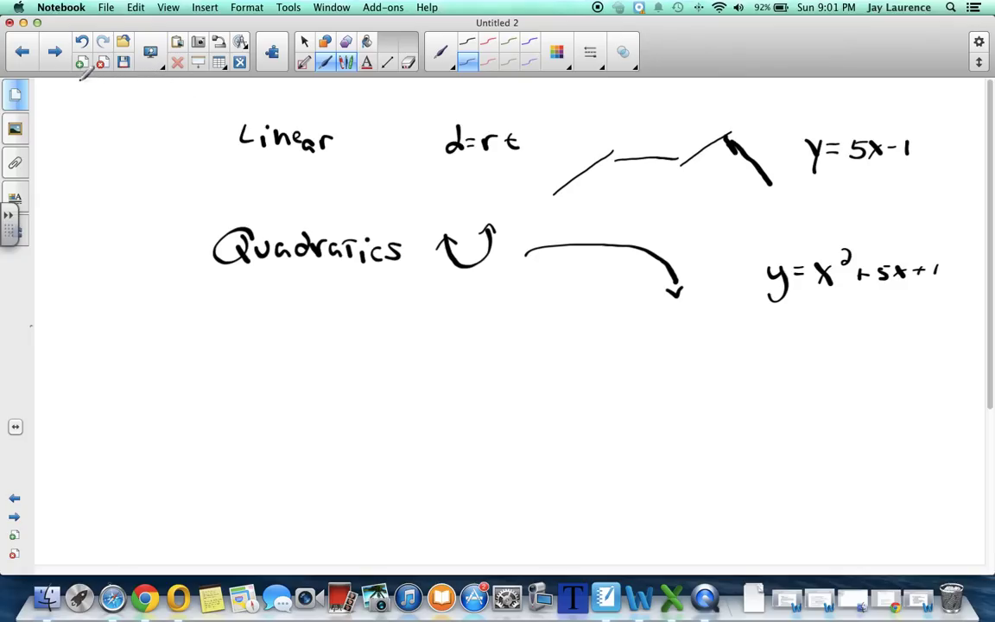
Go back to the table page and switch the pen type to Highlighter.
click(23, 52)
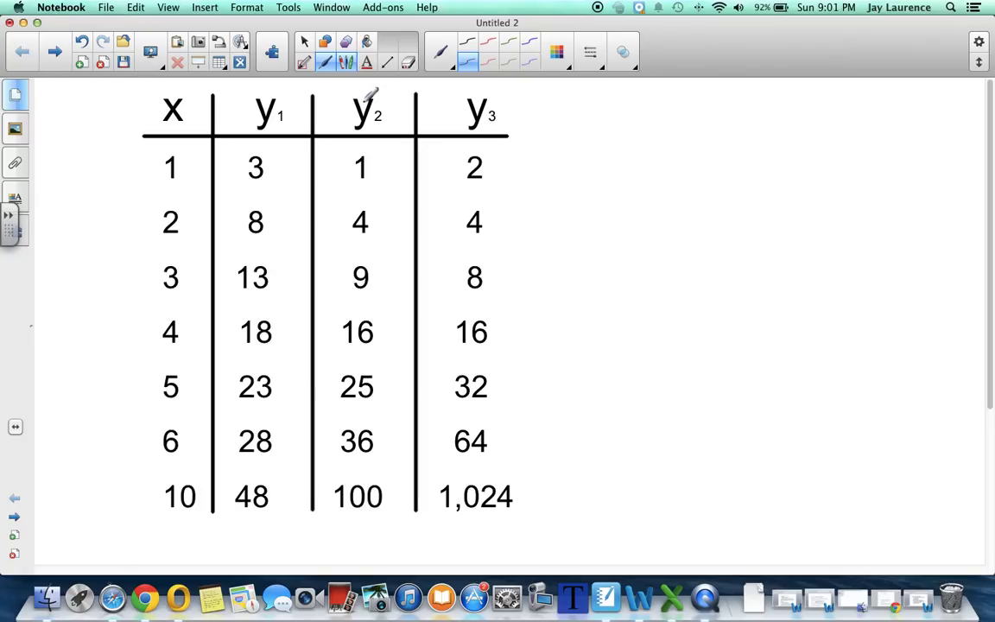
click(440, 53)
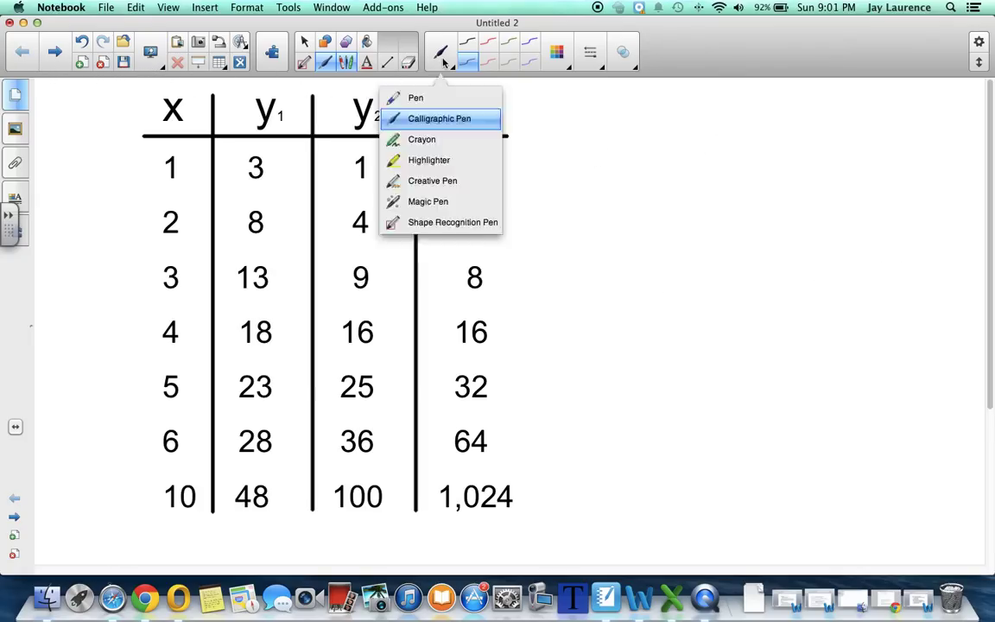
click(430, 160)
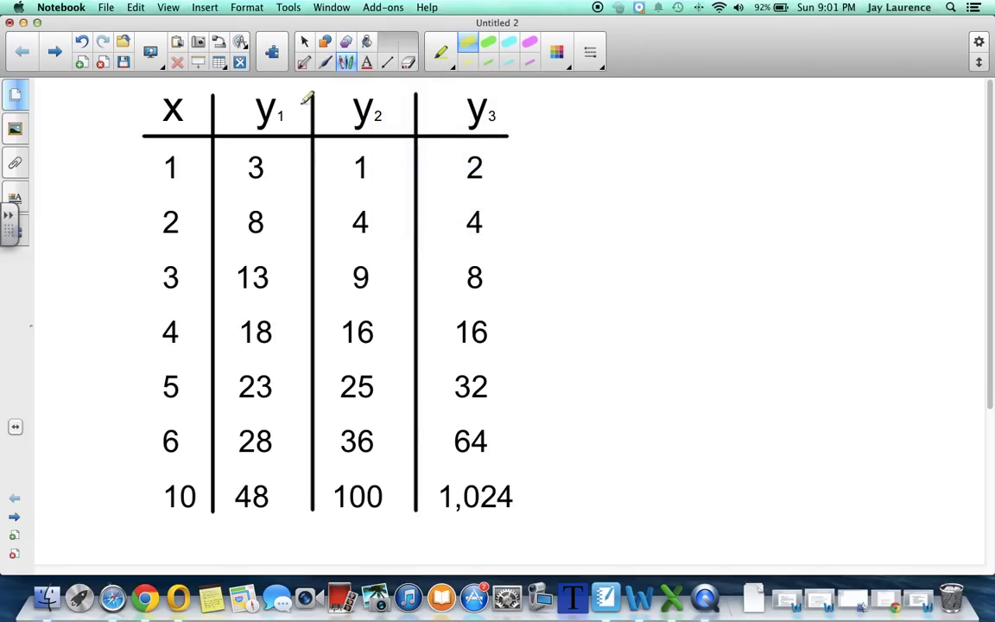
Highlight the y1 header yellow, y2 green and y3 cyan.
drag(258, 102, 275, 121)
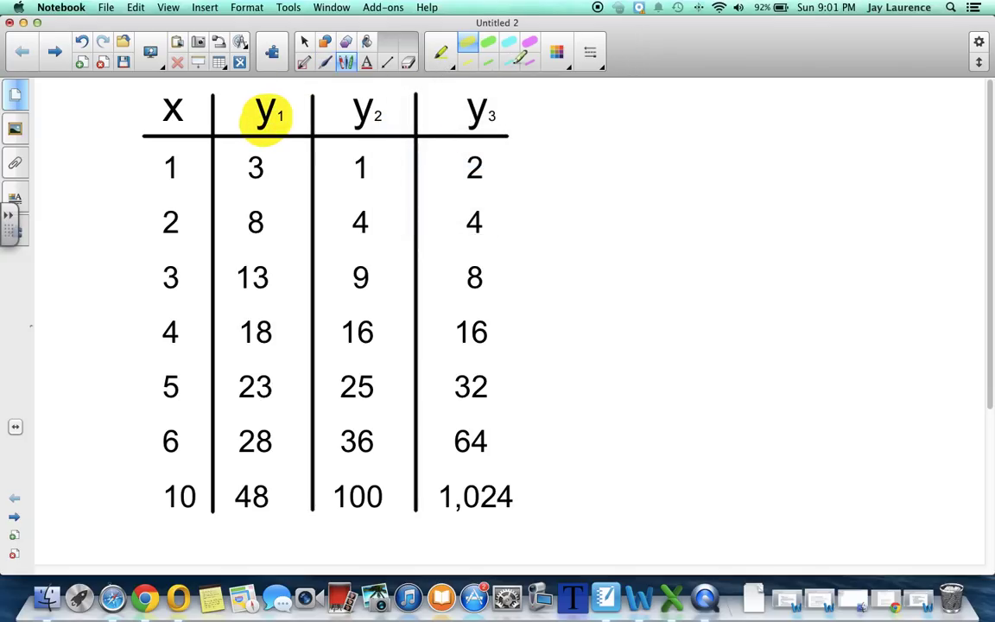
click(488, 42)
drag(350, 102, 380, 122)
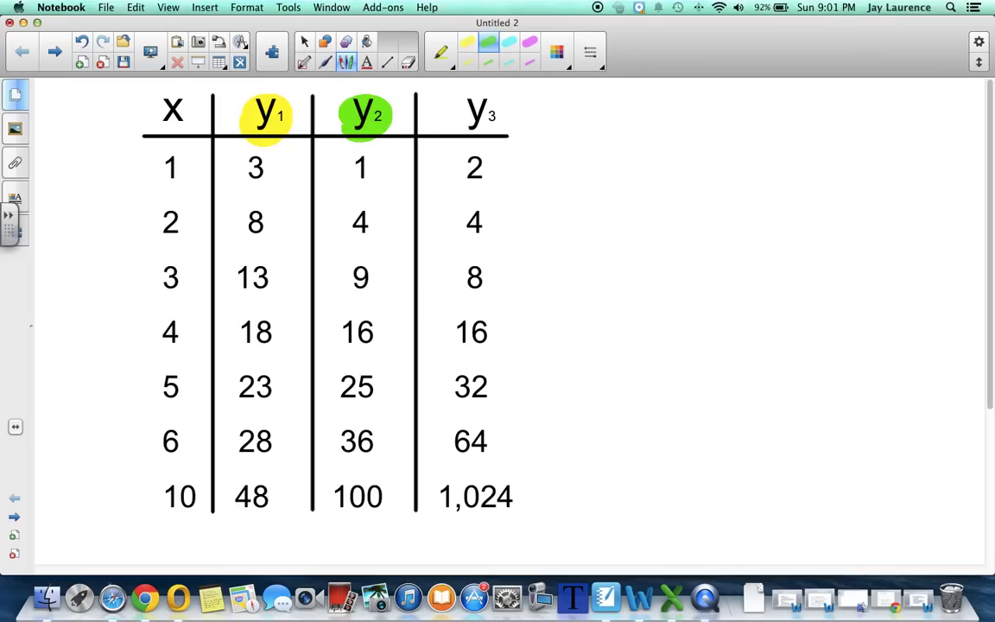
click(509, 41)
drag(462, 102, 497, 125)
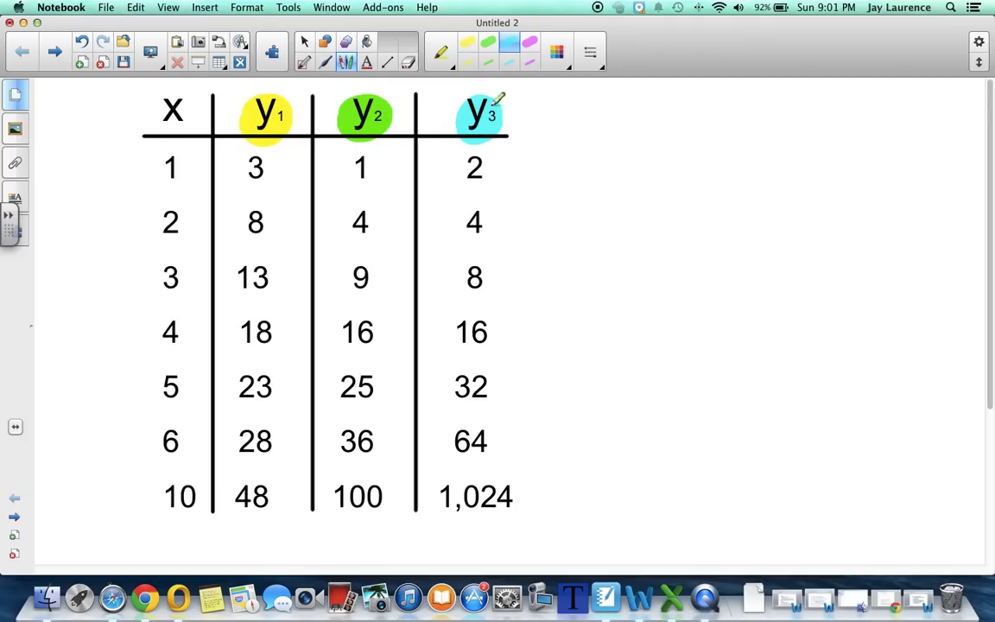
Switch back to the calligraphic pen and write a yellow label above y1.
click(448, 53)
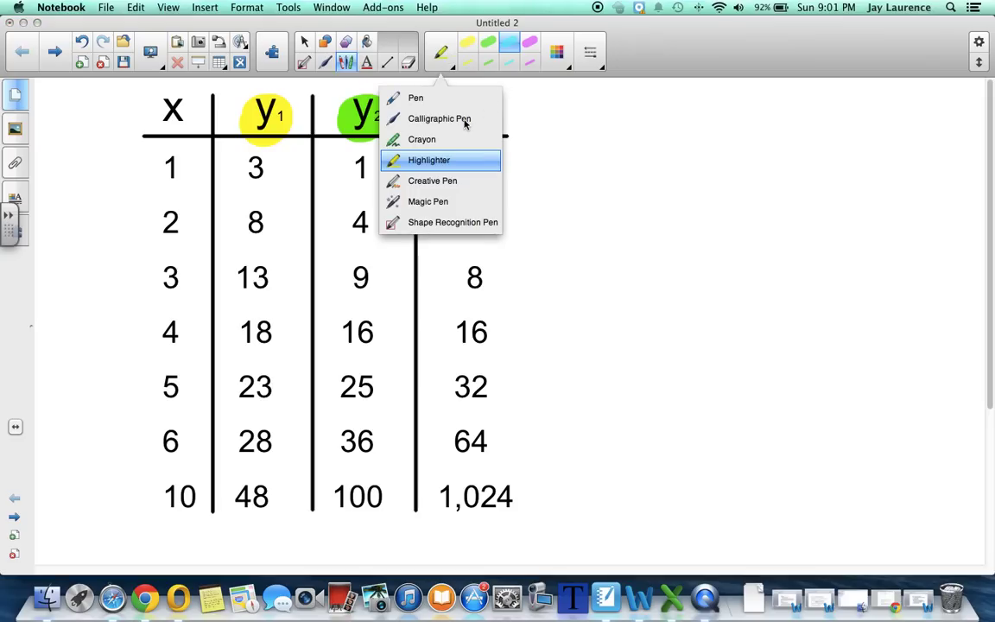
click(436, 118)
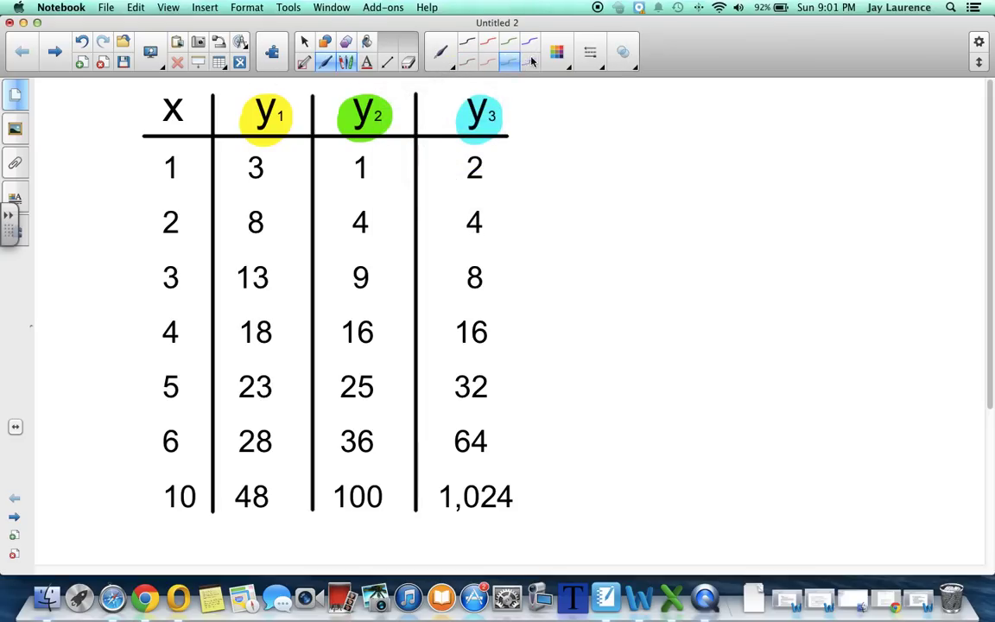
click(558, 55)
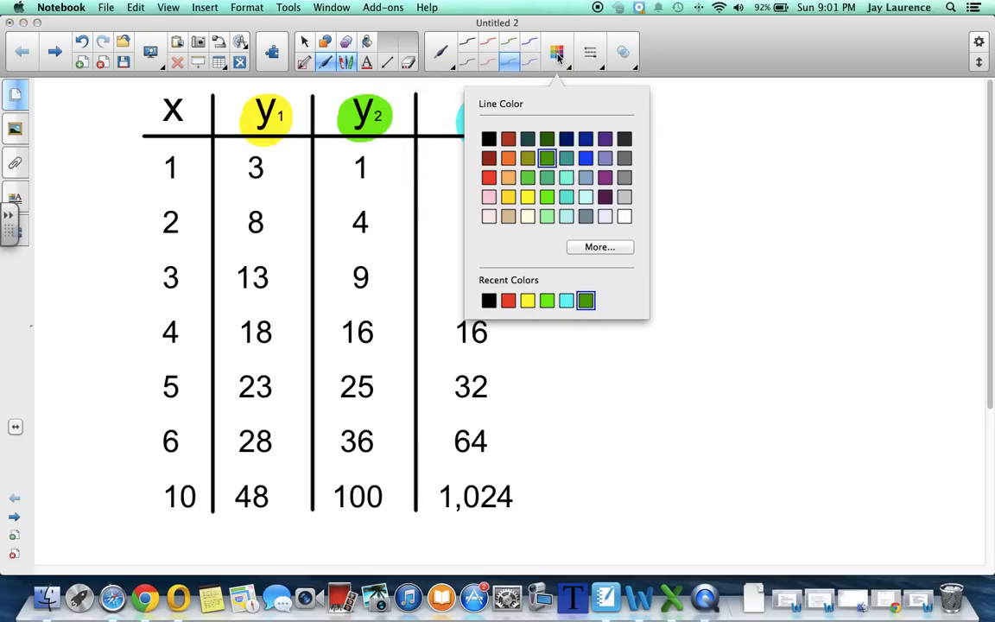
click(527, 197)
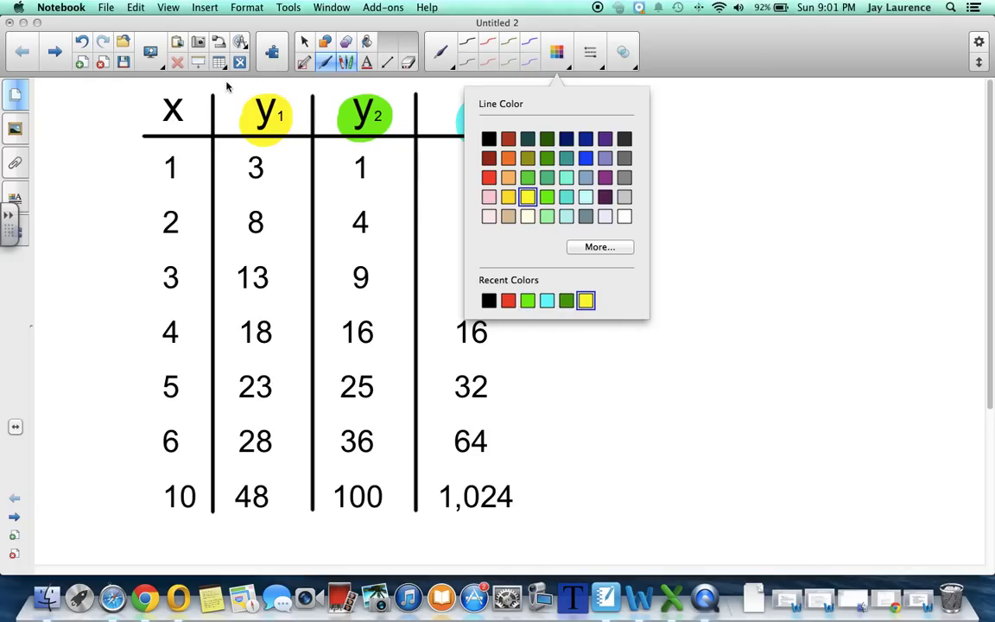
drag(227, 90, 228, 102)
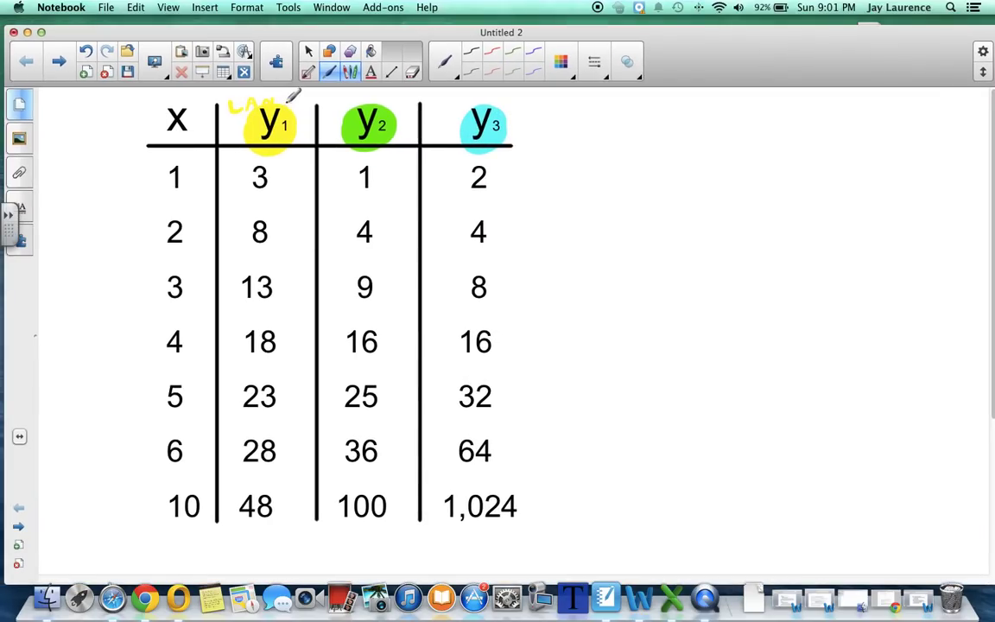
drag(229, 96, 244, 108)
Write a green label above y2 and a blue label above y3.
click(516, 73)
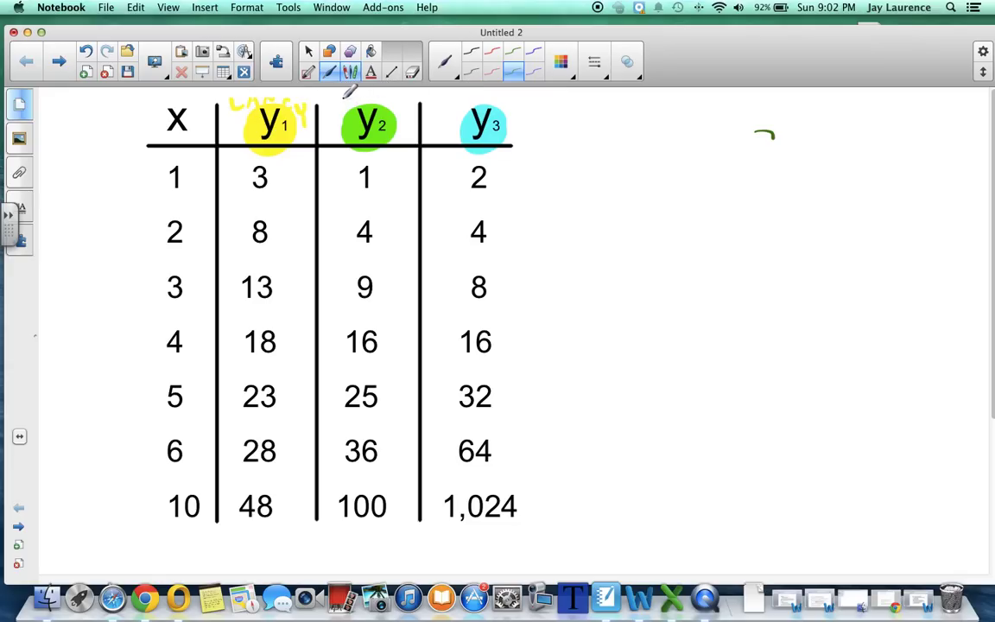
drag(333, 103, 329, 117)
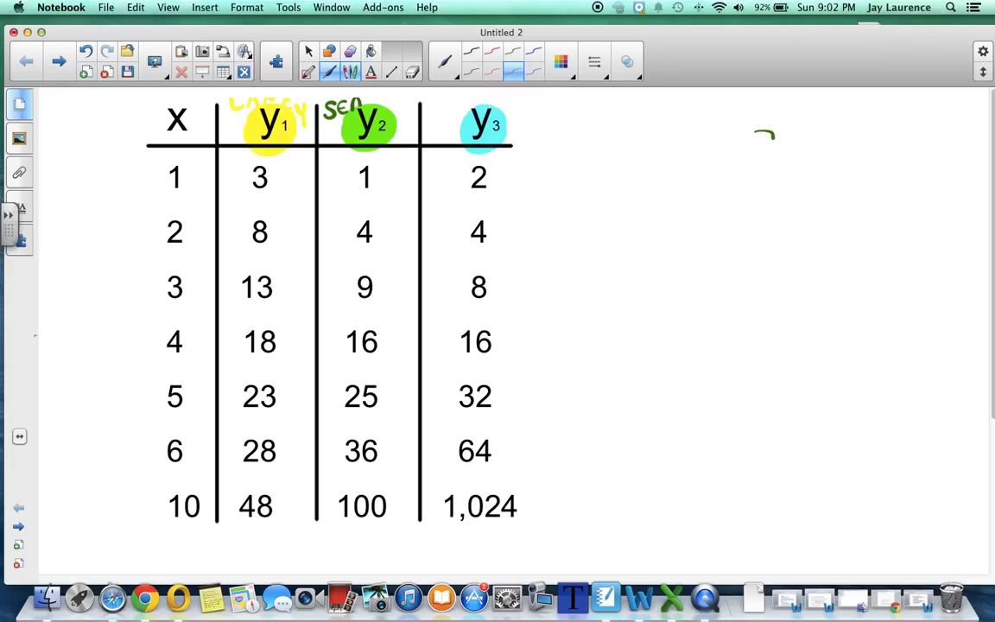
drag(349, 97, 356, 108)
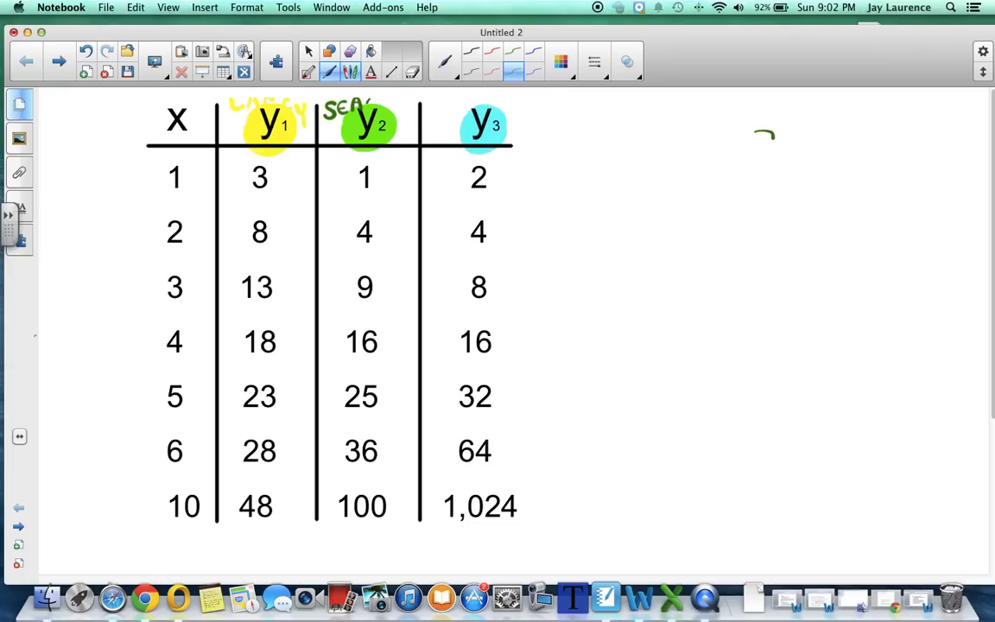
click(537, 72)
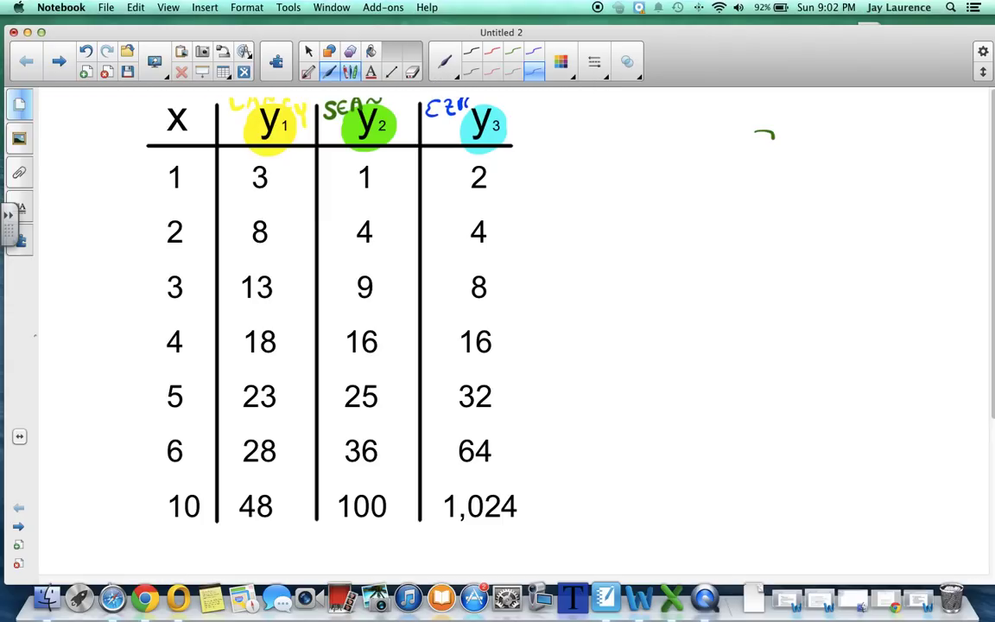
drag(471, 110, 480, 98)
click(311, 54)
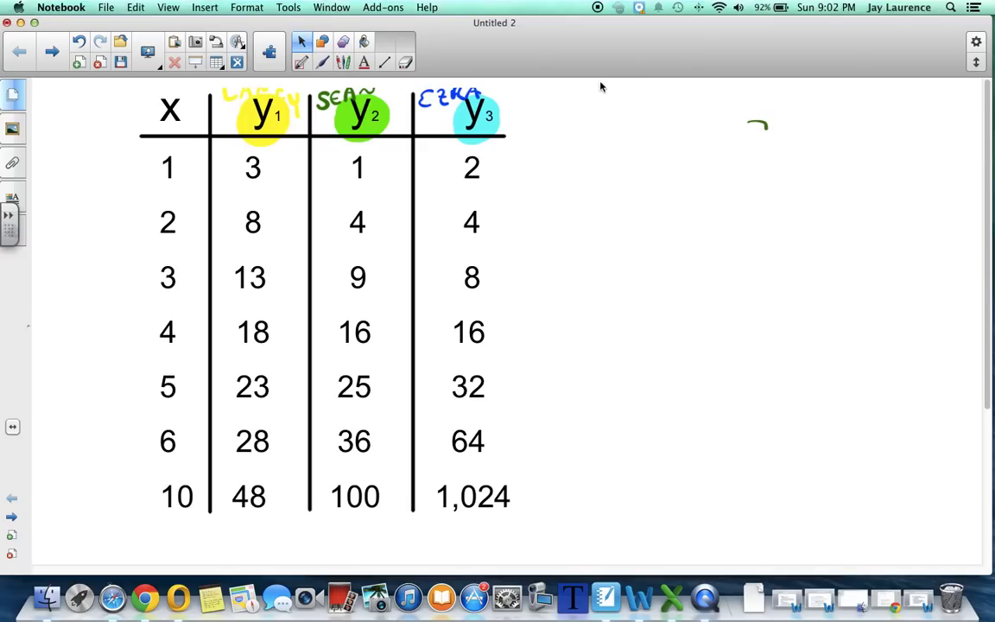
In black pen, write +5 marks between y1 values, plus 'Linear' and 'y = 5x-3' below.
click(324, 62)
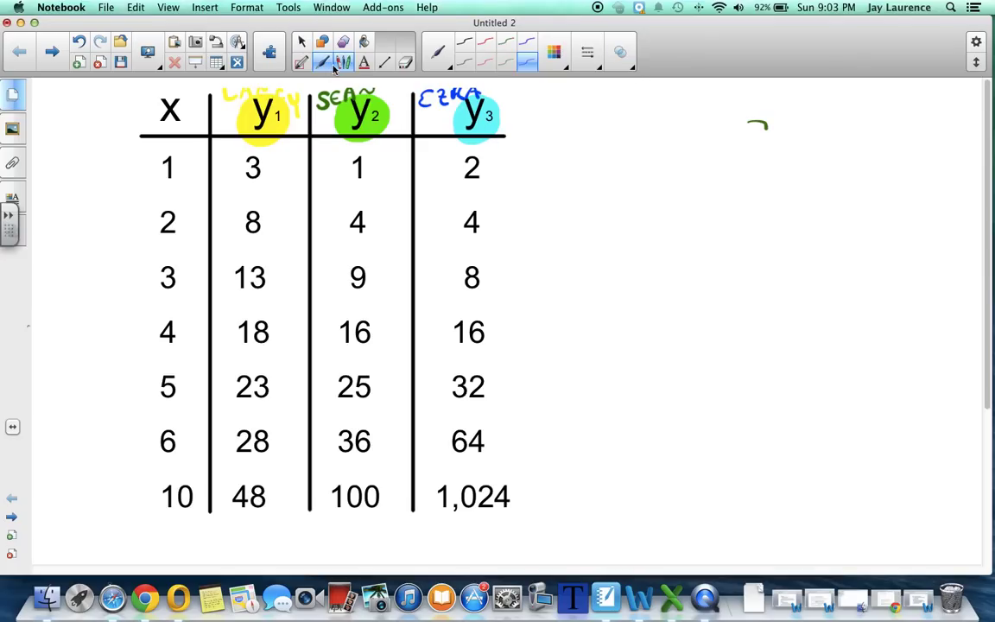
click(469, 63)
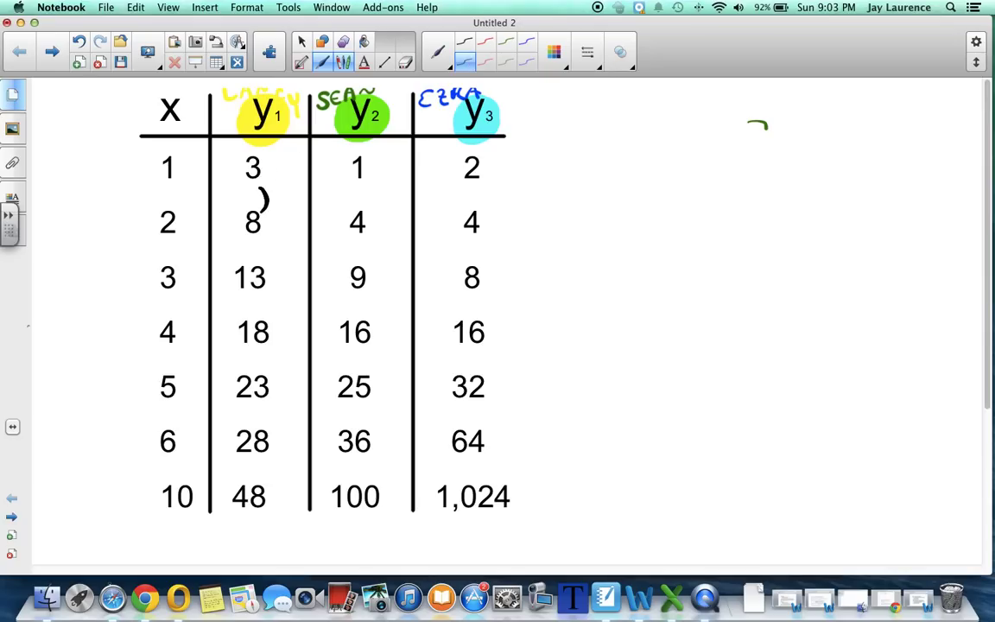
drag(275, 190, 274, 201)
mouse_move(270, 195)
mouse_down()
mouse_move(285, 203)
mouse_move(261, 261)
mouse_move(275, 255)
mouse_up()
drag(270, 250, 286, 258)
drag(263, 296, 284, 304)
drag(297, 294, 290, 310)
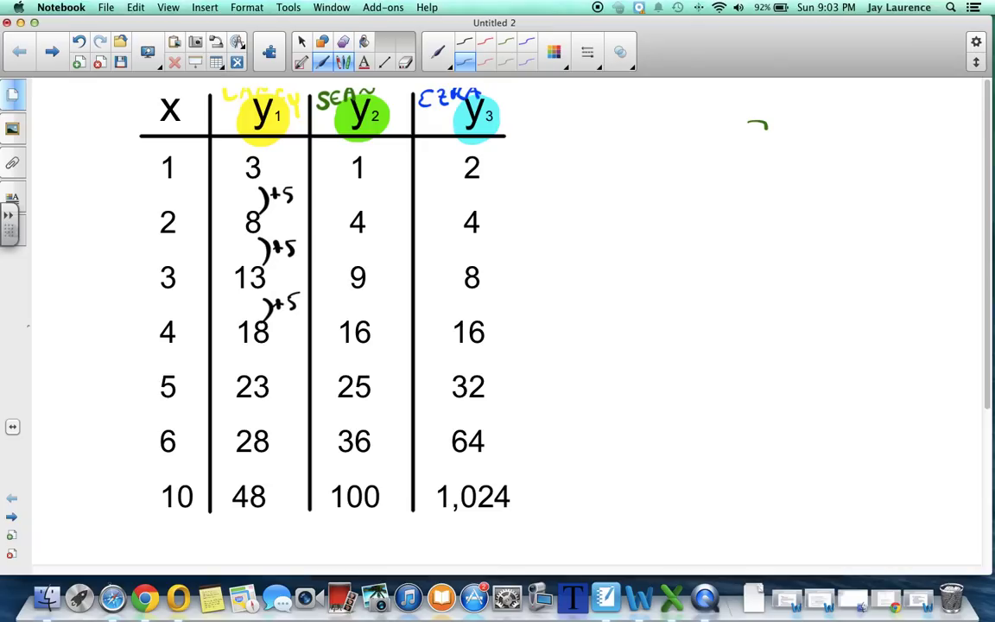
mouse_move(217, 537)
mouse_down()
mouse_move(228, 554)
mouse_move(265, 551)
mouse_up()
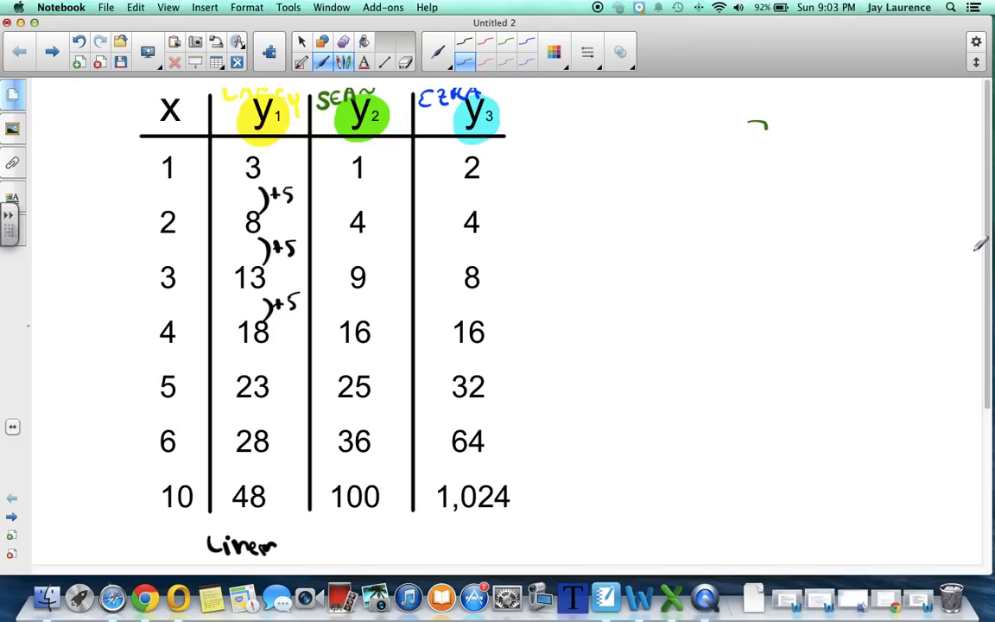
drag(983, 245, 983, 295)
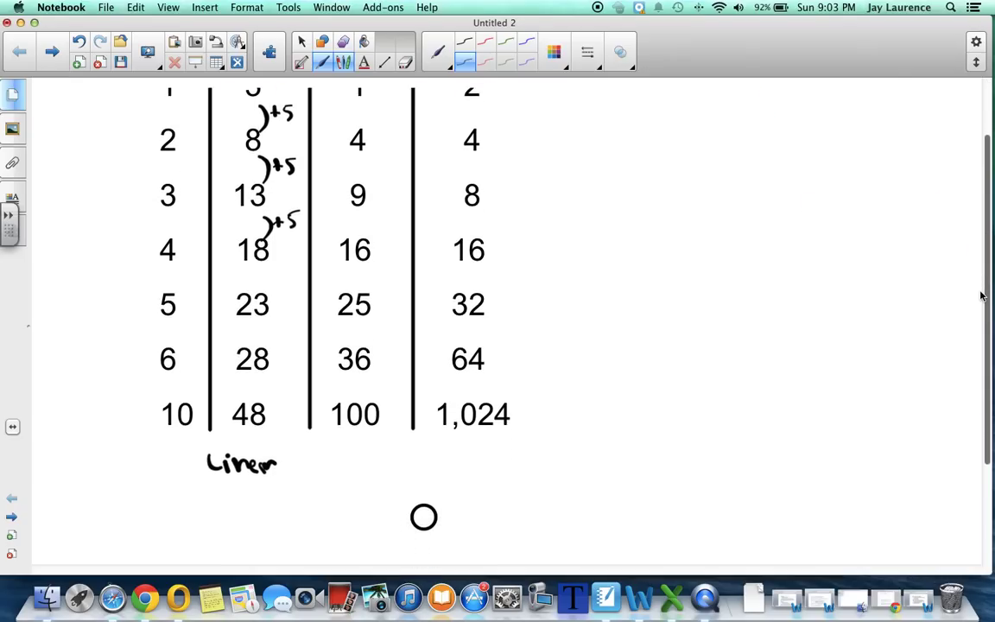
mouse_move(200, 507)
mouse_down()
mouse_move(216, 533)
mouse_move(226, 509)
mouse_move(242, 525)
mouse_move(281, 522)
mouse_up()
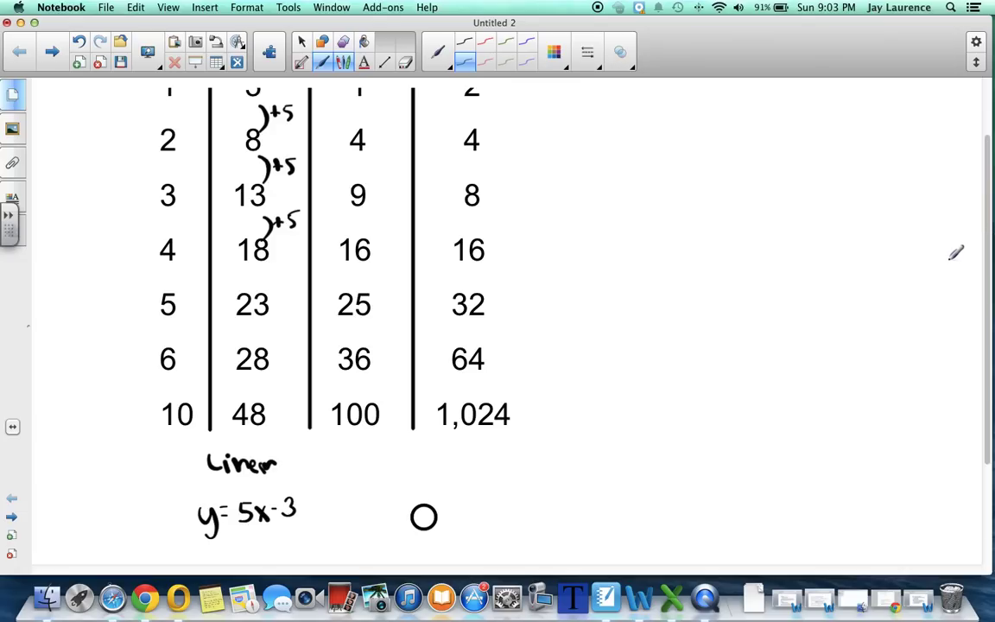
drag(987, 244, 987, 237)
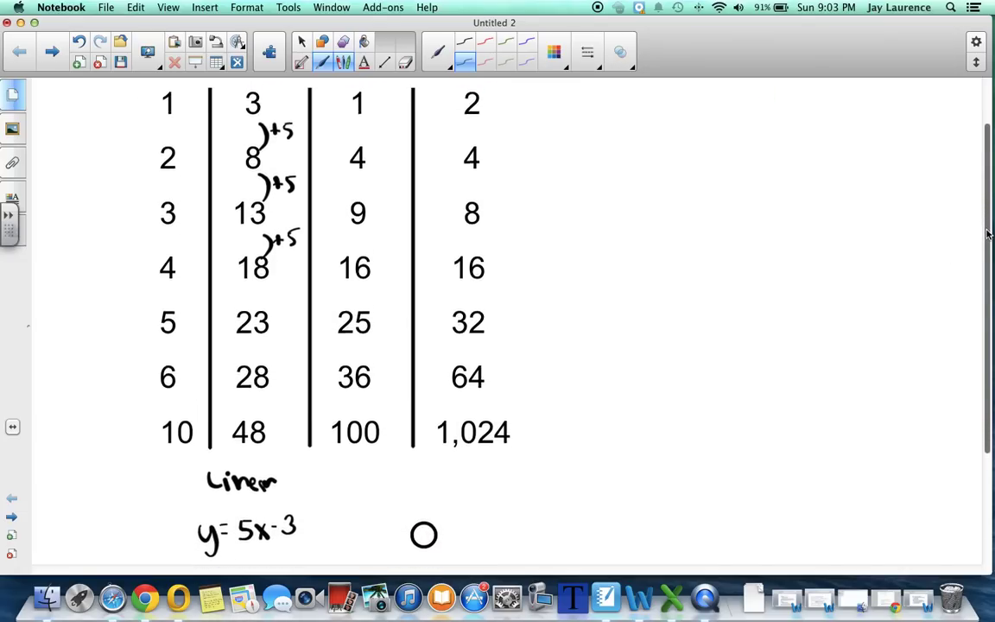
drag(987, 235, 987, 172)
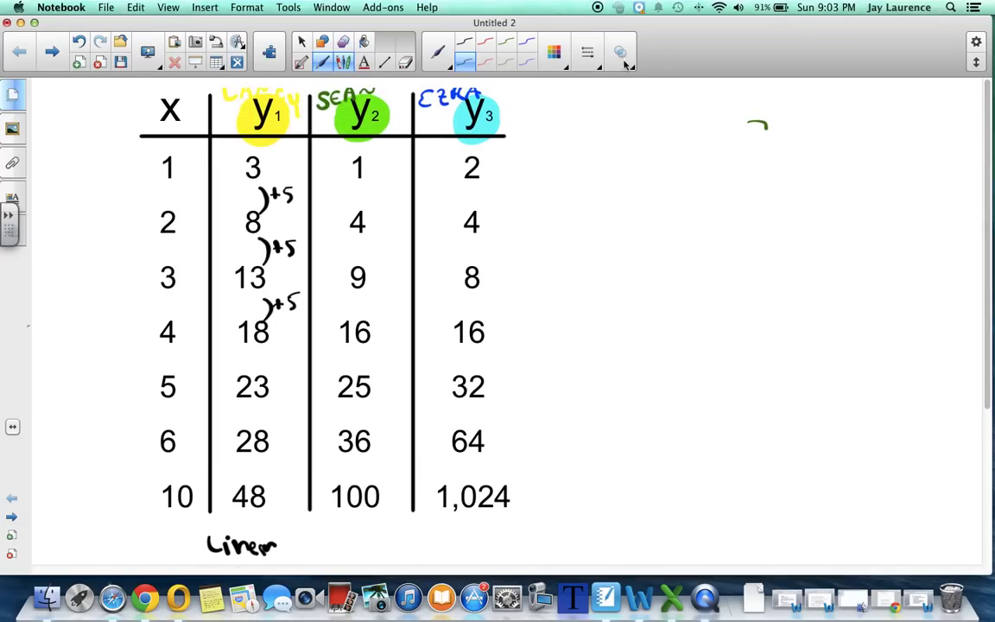
In green ink, write the +3, +5, +7 and +11 differences down the y2 column.
click(507, 62)
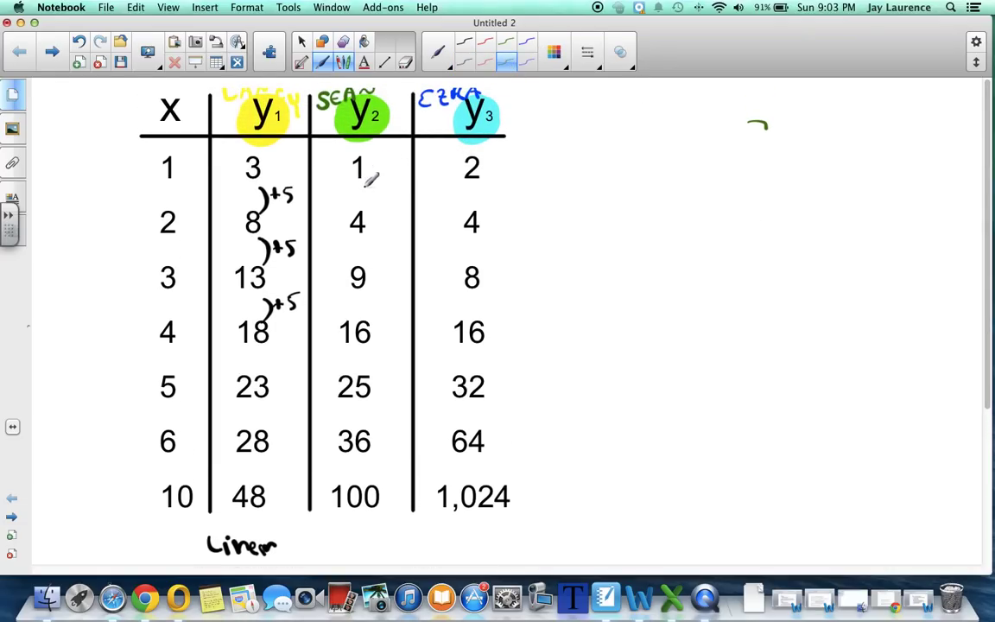
drag(357, 197, 357, 204)
click(351, 253)
drag(349, 305, 349, 312)
click(348, 363)
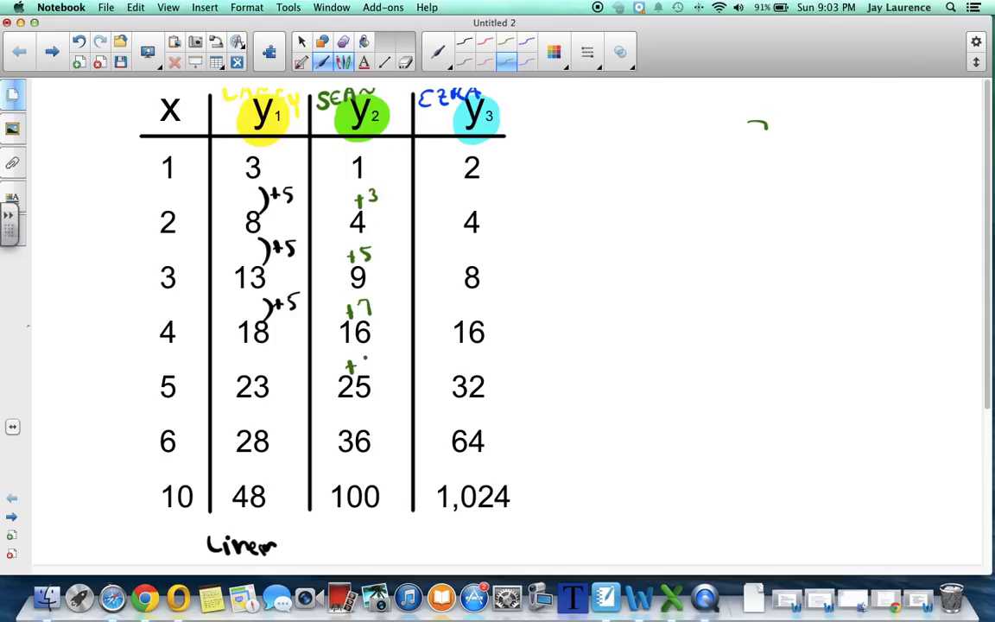
drag(351, 417, 368, 427)
drag(374, 405, 376, 422)
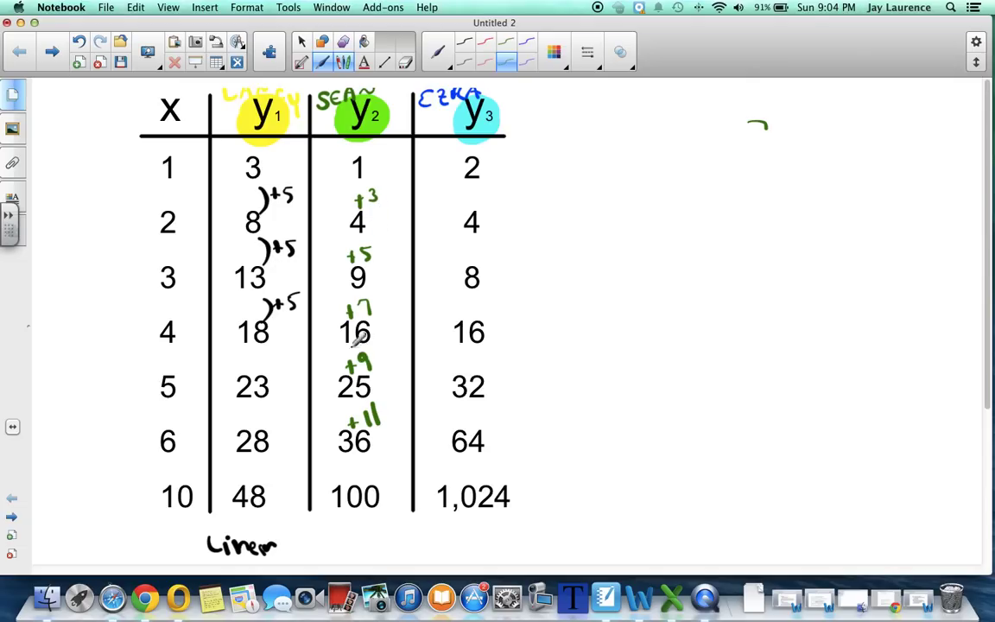
Add the '>+2' second-difference marks beside the y2 differences.
click(374, 219)
drag(358, 201, 364, 200)
drag(370, 191, 390, 233)
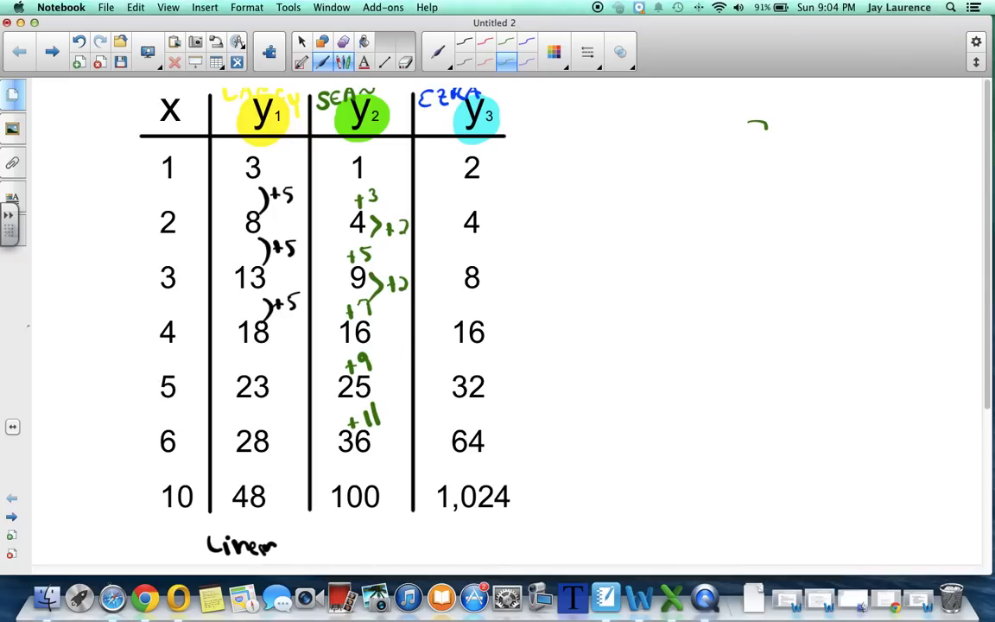
mouse_move(397, 341)
mouse_down()
mouse_move(406, 350)
mouse_move(378, 399)
mouse_move(407, 406)
mouse_up()
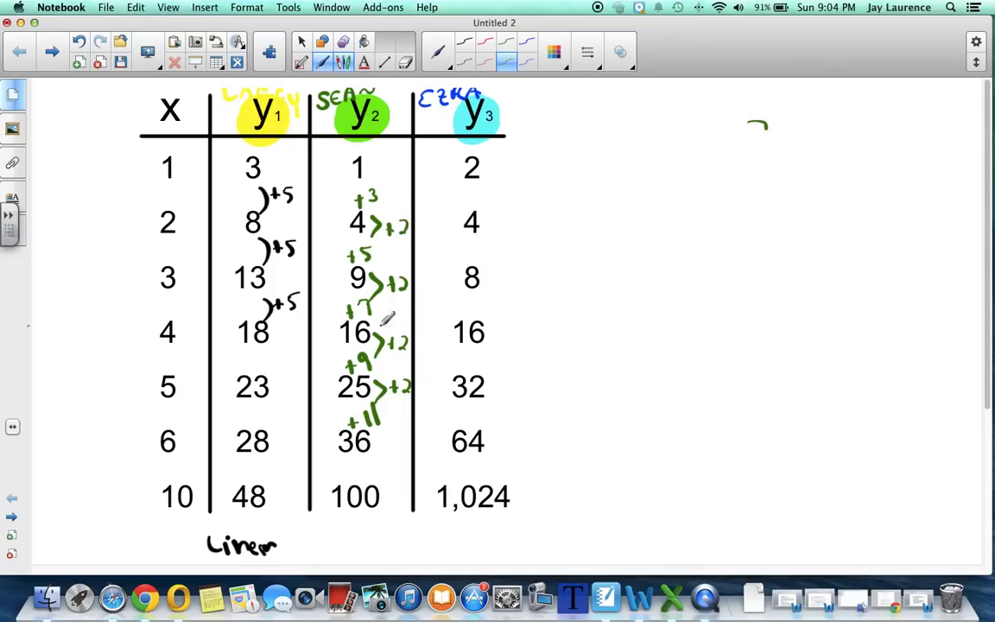
mouse_move(988, 311)
scroll(989, 311, down, 5)
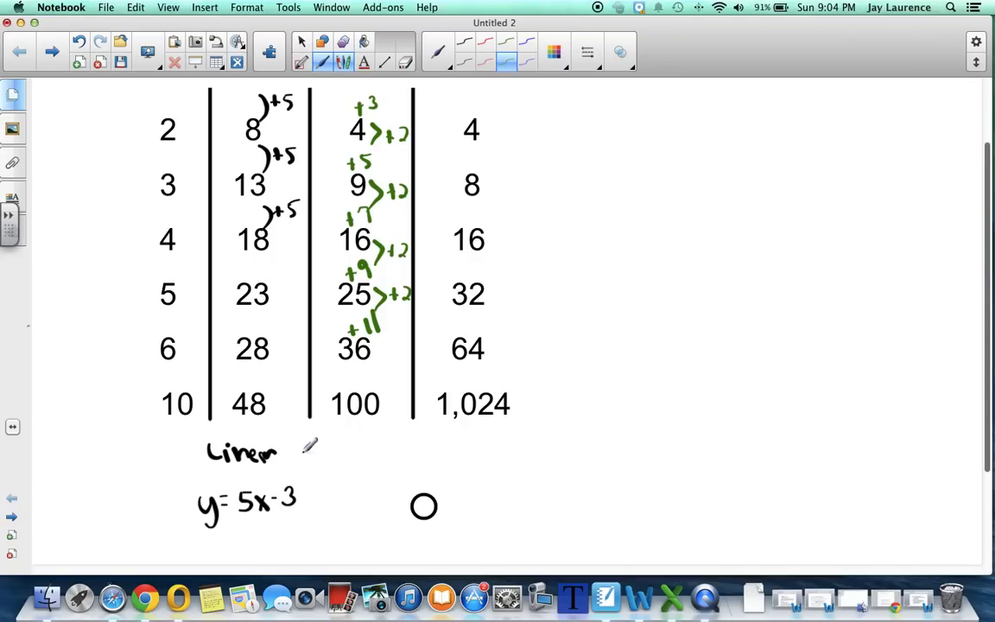
Write 'Quadratic' in green under the y2 column, with y = x² beneath it.
mouse_move(333, 442)
mouse_down()
mouse_move(321, 451)
mouse_move(330, 463)
mouse_move(367, 451)
mouse_up()
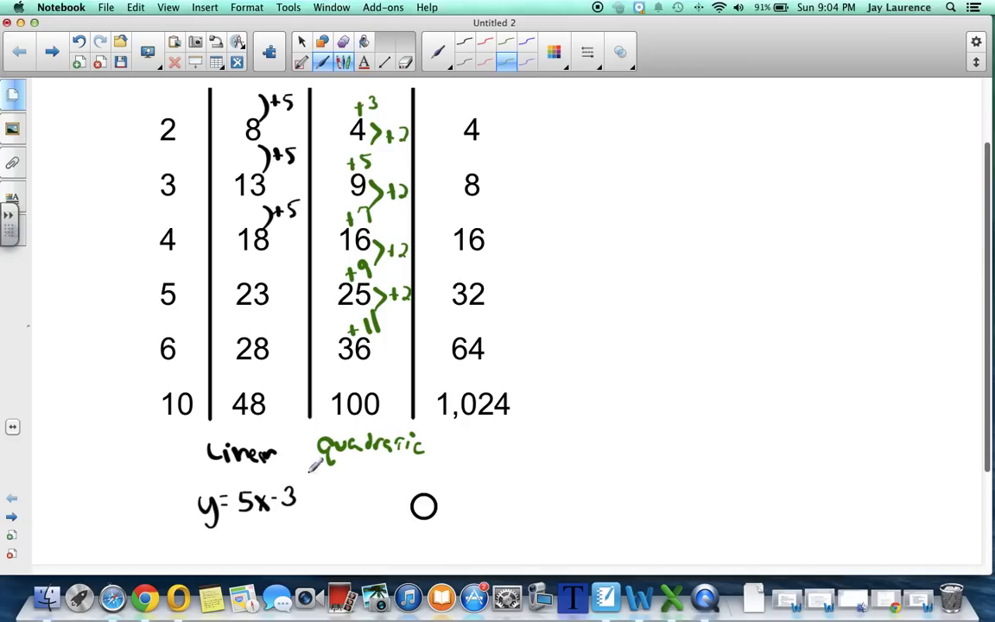
drag(331, 490, 335, 514)
drag(366, 482, 378, 500)
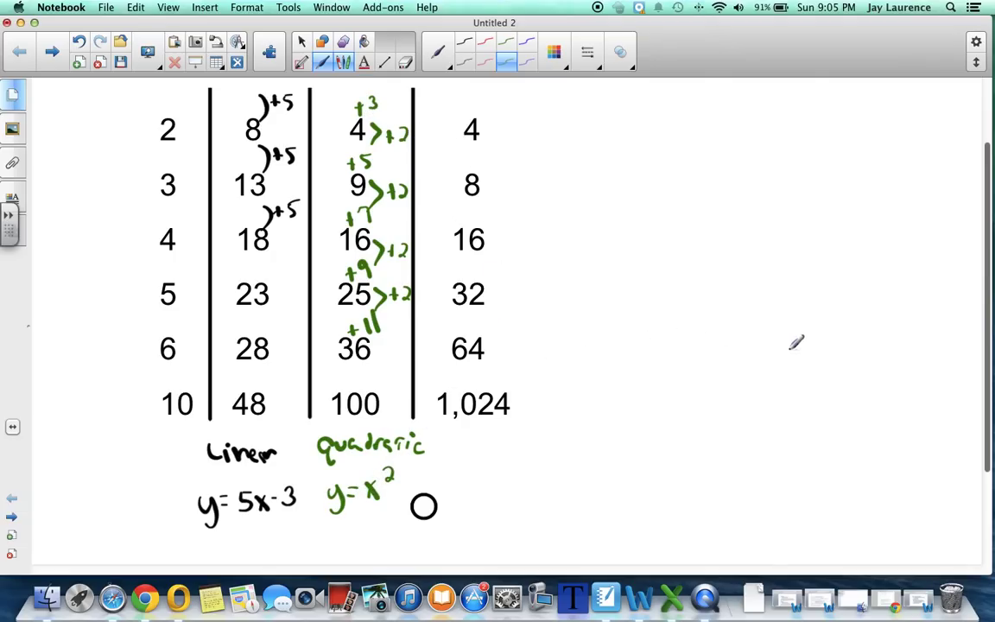
drag(984, 348, 990, 275)
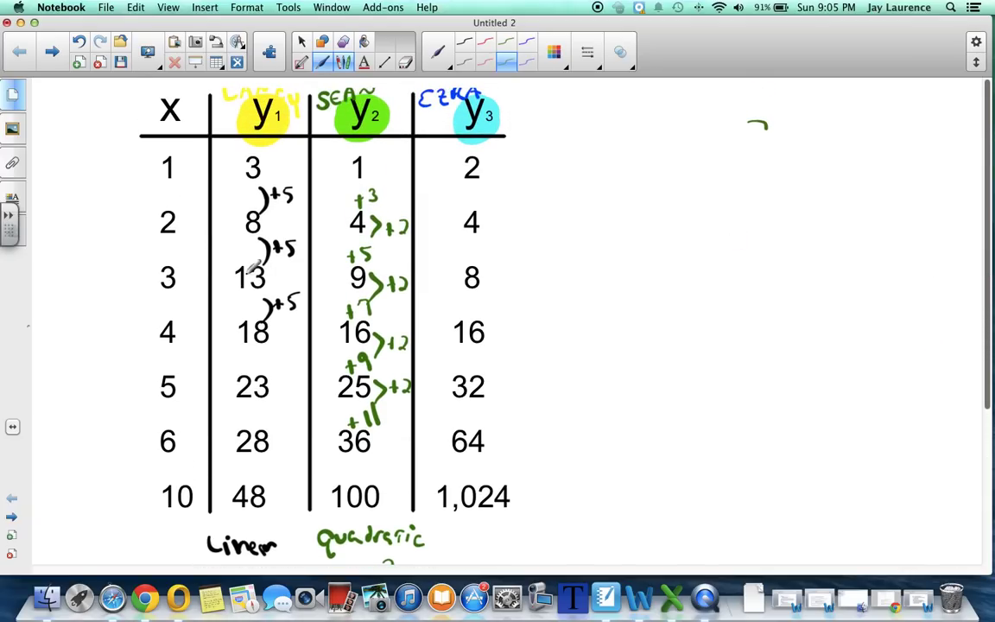
Erase the +5 and green difference marks, then return to the pen with blue ink.
key(e)
mouse_move(343, 367)
mouse_down()
mouse_move(366, 333)
mouse_move(356, 211)
mouse_move(328, 173)
mouse_move(279, 202)
mouse_move(285, 259)
mouse_move(252, 331)
mouse_up()
key(p)
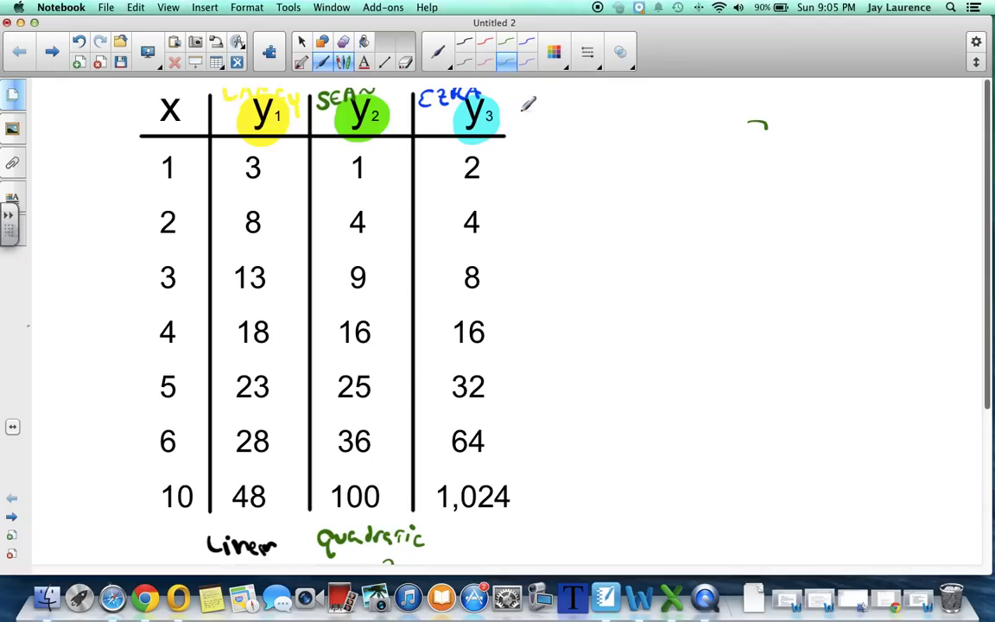
click(529, 63)
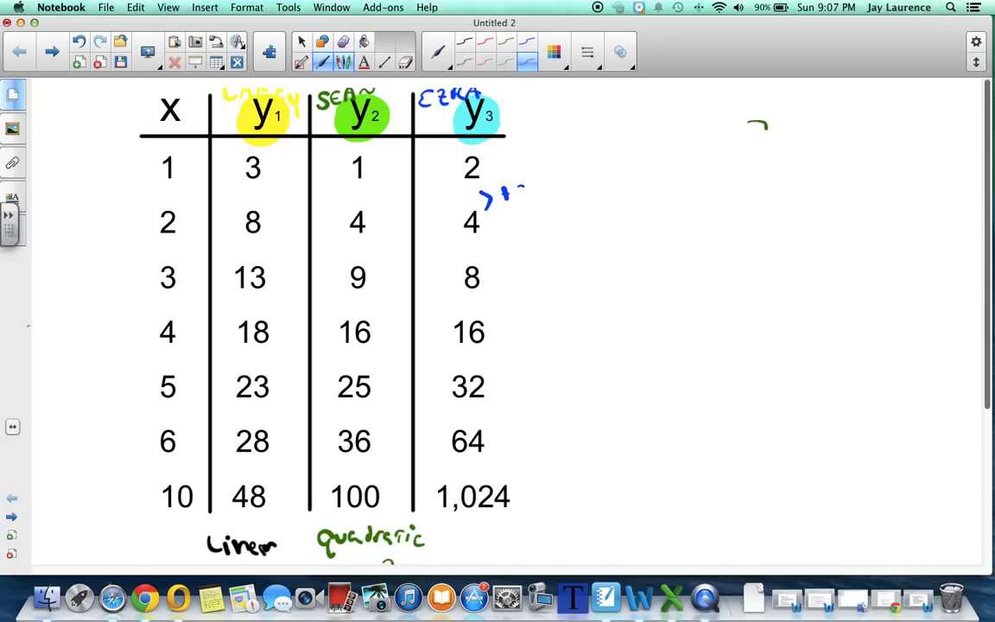
mouse_move(478, 246)
mouse_down()
mouse_move(481, 262)
mouse_move(506, 253)
mouse_up()
mouse_move(501, 247)
mouse_down()
mouse_move(501, 259)
mouse_move(518, 263)
mouse_move(492, 309)
mouse_move(514, 300)
mouse_up()
mouse_move(510, 294)
mouse_down()
mouse_move(510, 306)
mouse_move(524, 308)
mouse_up()
mouse_move(489, 348)
mouse_down()
mouse_move(493, 367)
mouse_move(517, 357)
mouse_up()
mouse_move(512, 350)
mouse_down()
mouse_move(511, 364)
mouse_move(524, 364)
mouse_up()
drag(538, 349, 536, 364)
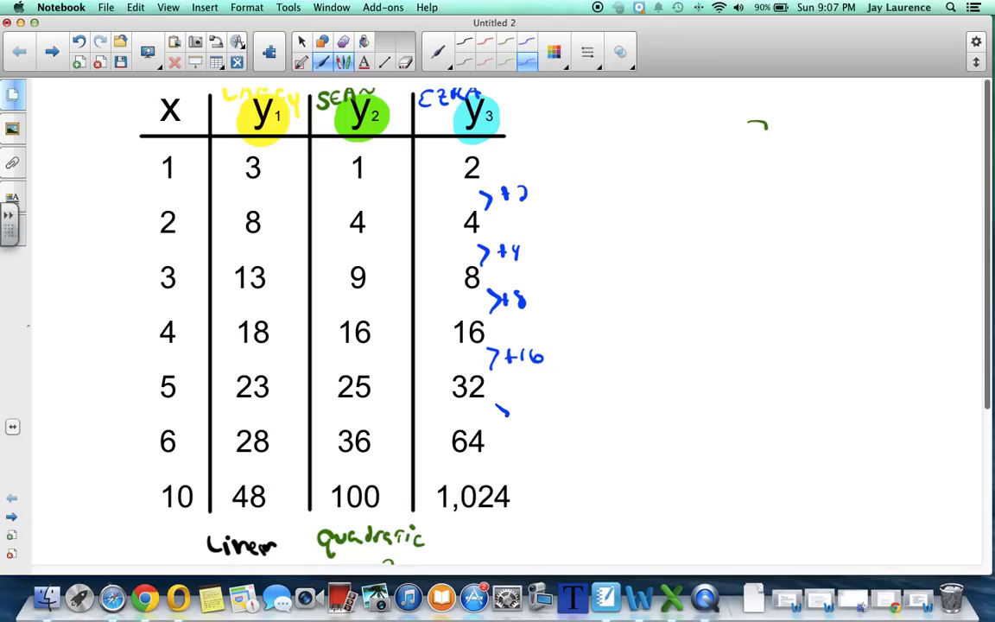
mouse_move(497, 404)
mouse_down()
mouse_move(500, 422)
mouse_move(520, 413)
mouse_up()
mouse_move(515, 404)
mouse_down()
mouse_move(515, 419)
mouse_move(557, 416)
mouse_up()
drag(535, 209, 569, 228)
mouse_move(533, 267)
mouse_down()
mouse_move(546, 284)
mouse_move(570, 277)
mouse_up()
mouse_move(535, 322)
mouse_down()
mouse_move(539, 344)
mouse_move(573, 339)
mouse_move(591, 386)
mouse_up()
drag(585, 378, 606, 385)
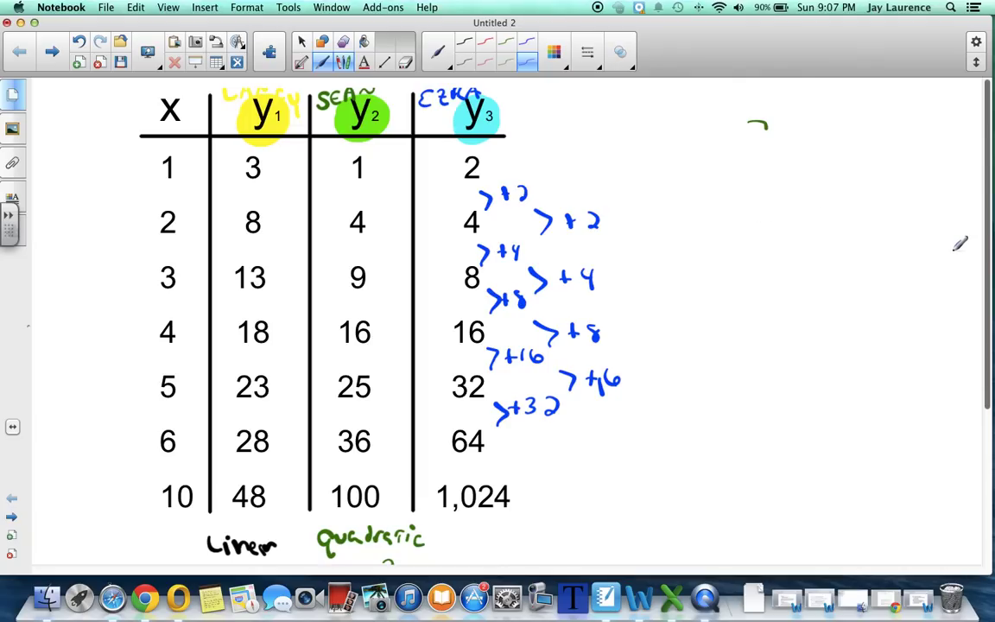
key(ctrl+e)
mouse_move(600, 332)
mouse_down()
mouse_move(613, 380)
mouse_move(518, 346)
mouse_move(563, 216)
mouse_move(510, 194)
mouse_move(574, 199)
mouse_up()
key(ctrl+p)
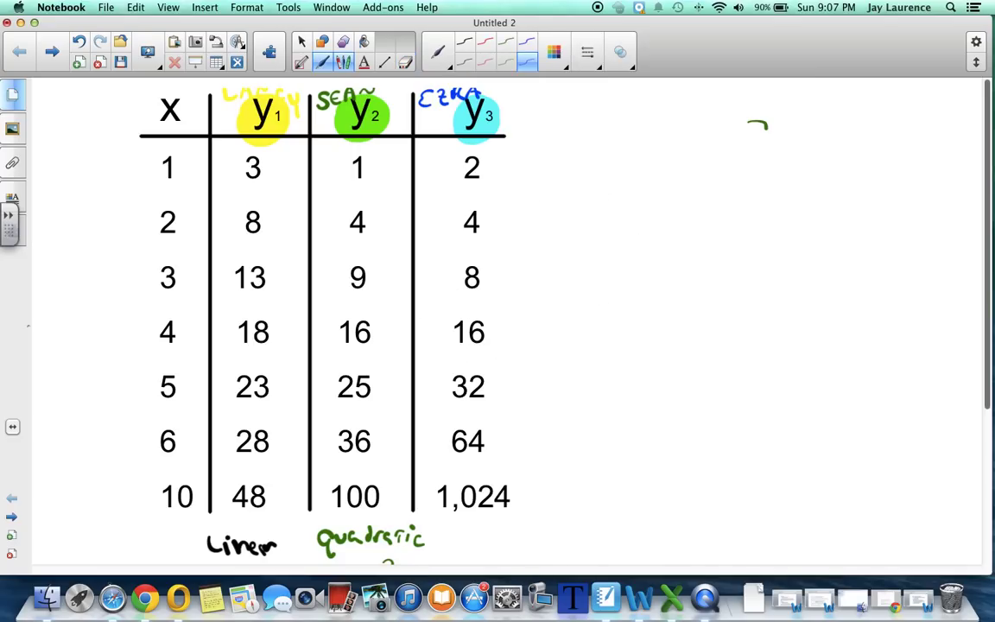
In blue ink, write ×2 marks between successive y3 values from 2 to 32.
click(530, 62)
drag(488, 194, 497, 207)
drag(483, 253, 518, 263)
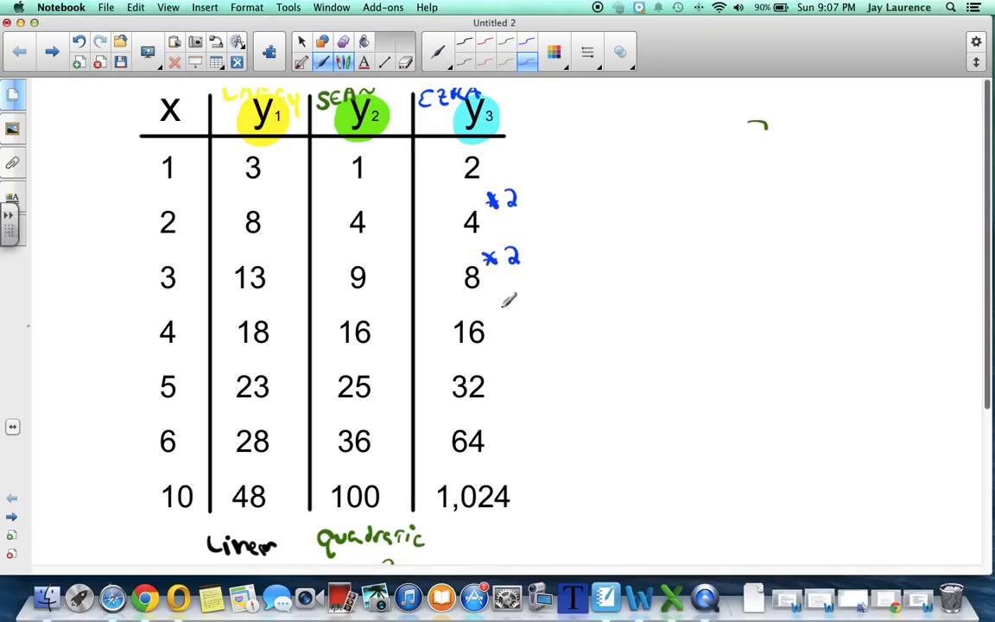
drag(483, 306, 514, 318)
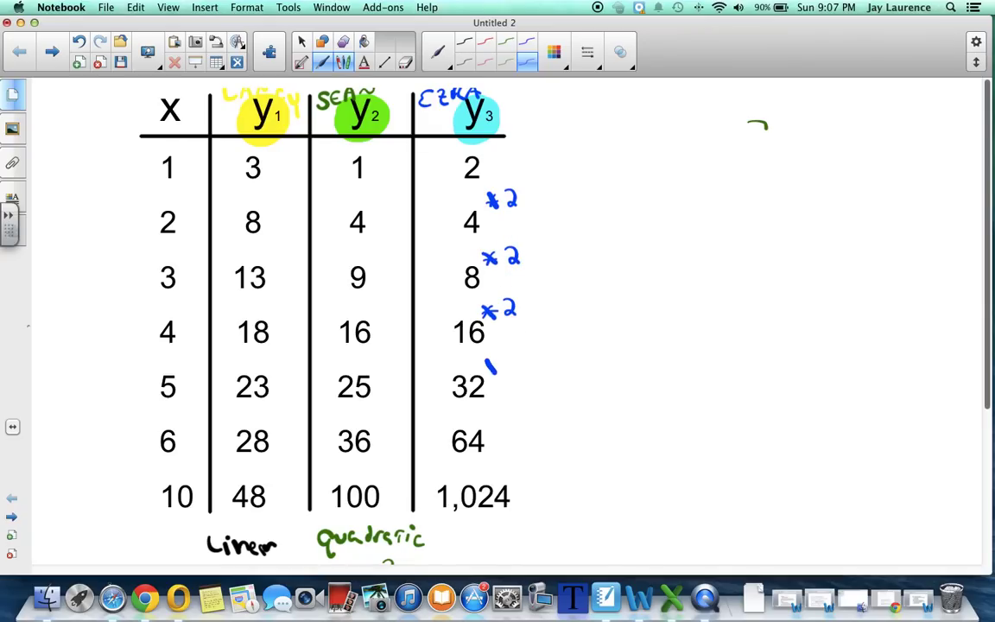
drag(506, 358, 518, 376)
drag(985, 212, 985, 260)
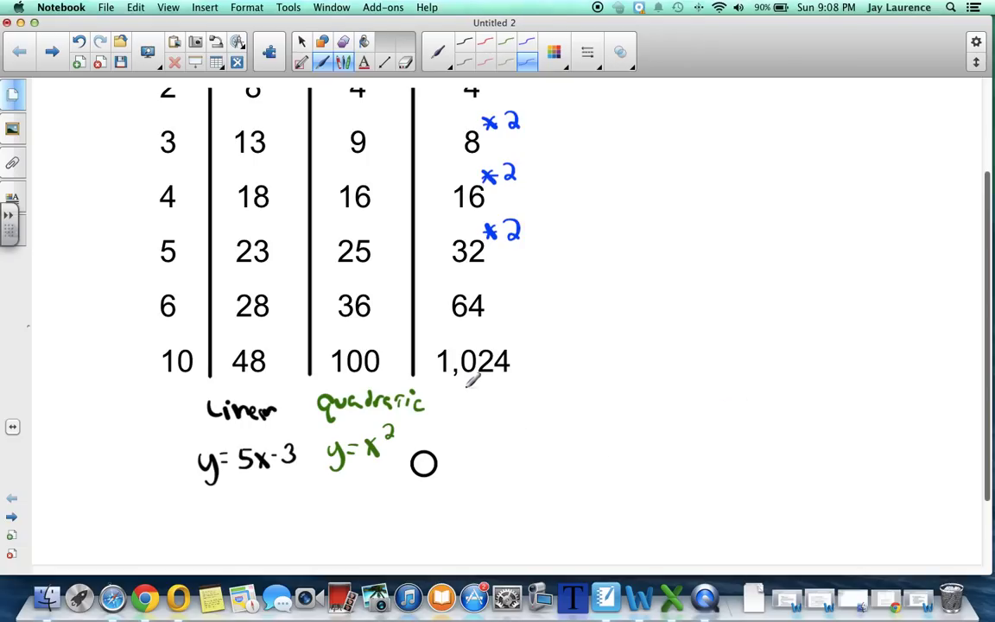
Write a blue 'Exponential' label under y3 with y = 2^x beneath it.
mouse_move(470, 399)
mouse_down()
mouse_move(462, 408)
mouse_move(607, 413)
mouse_up()
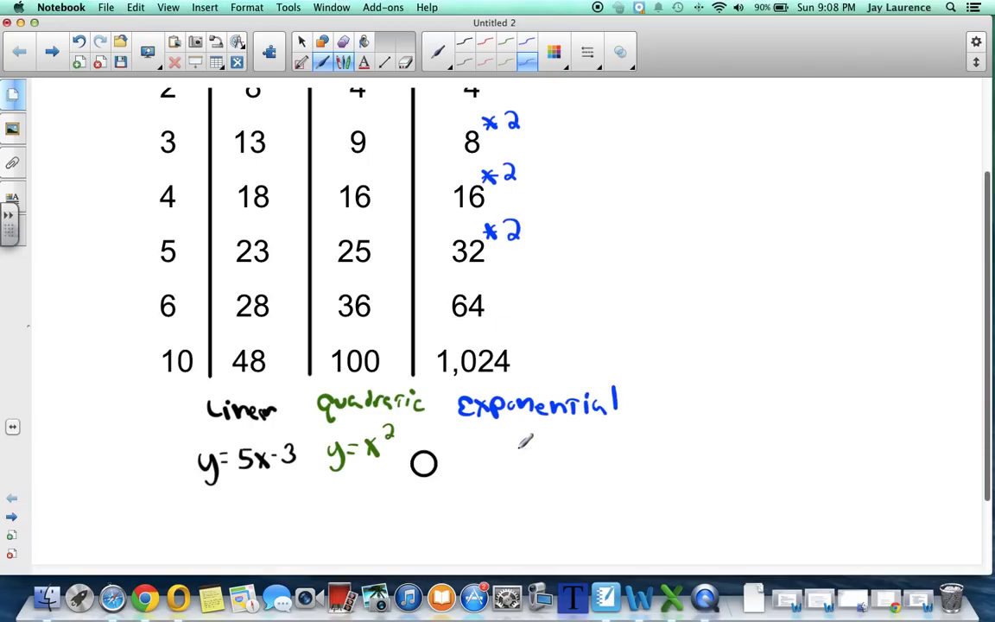
mouse_move(508, 449)
mouse_down()
mouse_move(526, 479)
mouse_move(544, 452)
mouse_move(573, 467)
mouse_move(587, 446)
mouse_up()
drag(587, 435, 575, 445)
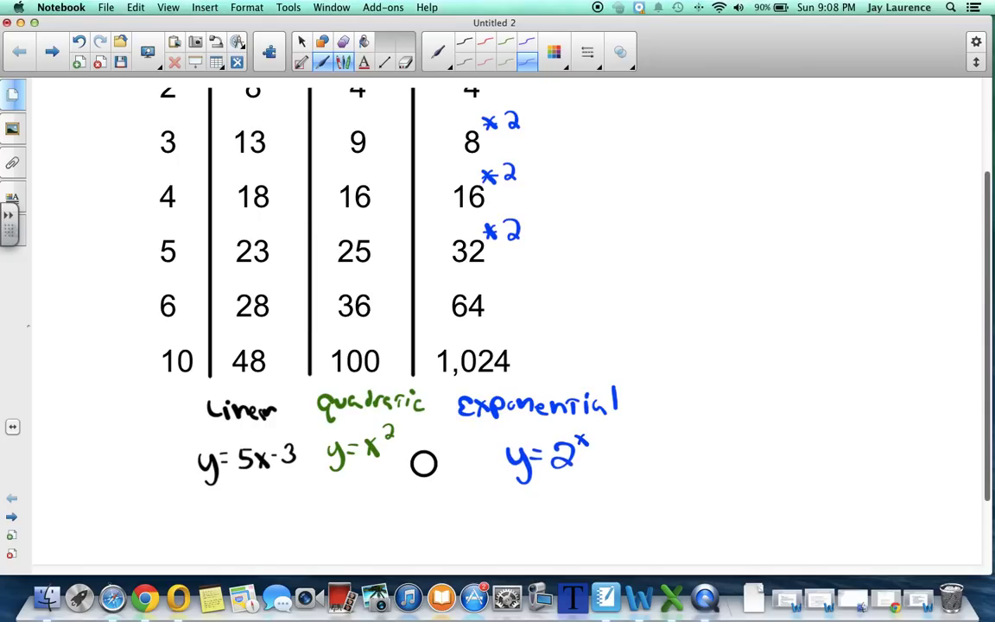
click(488, 63)
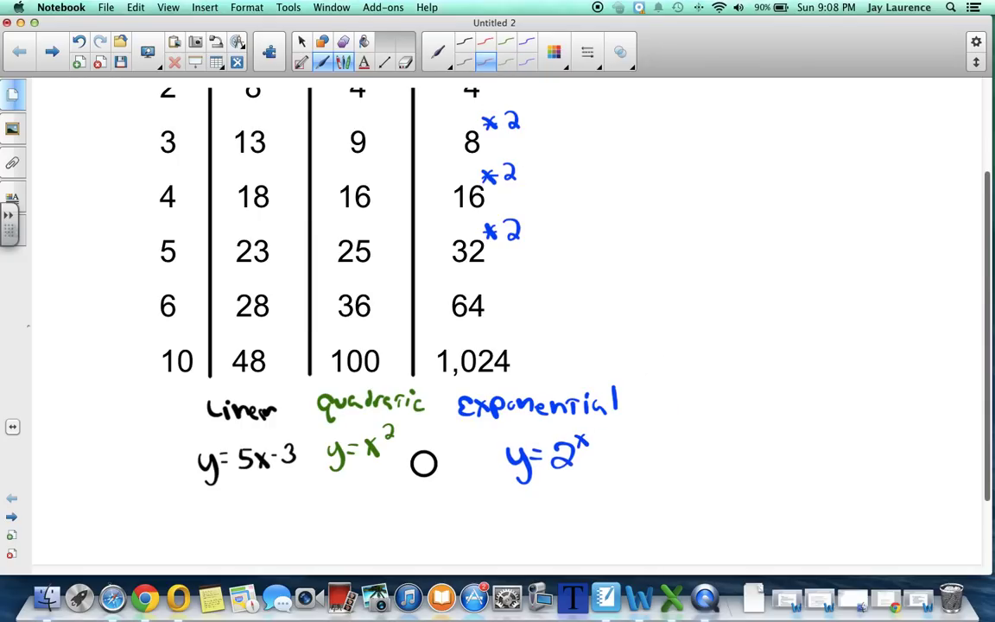
In red, arrow y=2^x to 'variable is the exponent' and mark x in 5x-3 and x².
drag(648, 413, 597, 443)
mouse_move(660, 396)
mouse_down()
mouse_move(817, 371)
mouse_move(905, 334)
mouse_move(962, 332)
mouse_move(969, 316)
mouse_up()
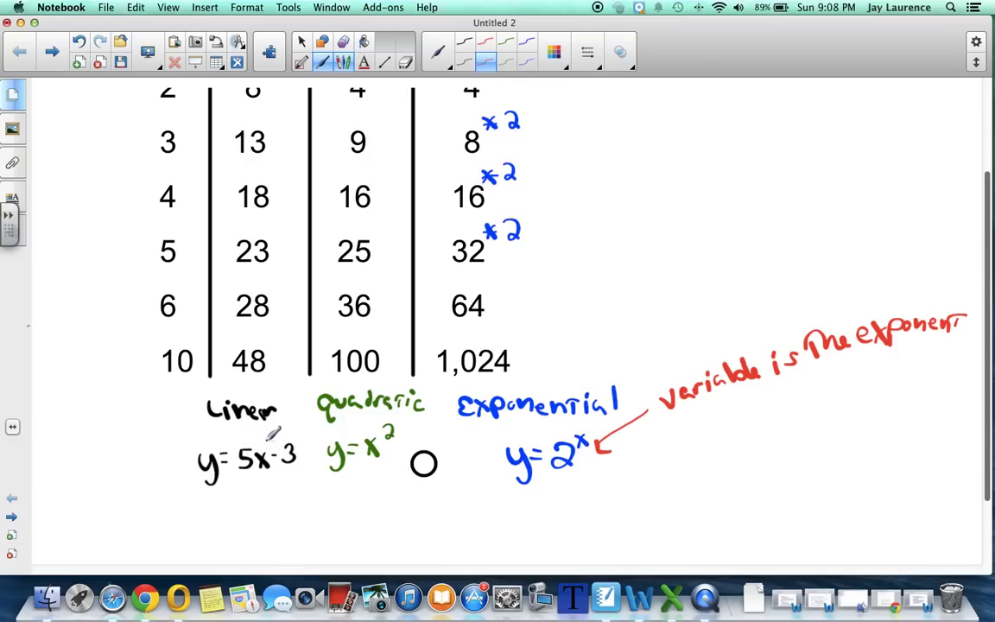
mouse_move(269, 447)
mouse_down()
mouse_move(267, 458)
mouse_move(285, 465)
mouse_up()
drag(385, 448, 394, 449)
drag(275, 485, 322, 523)
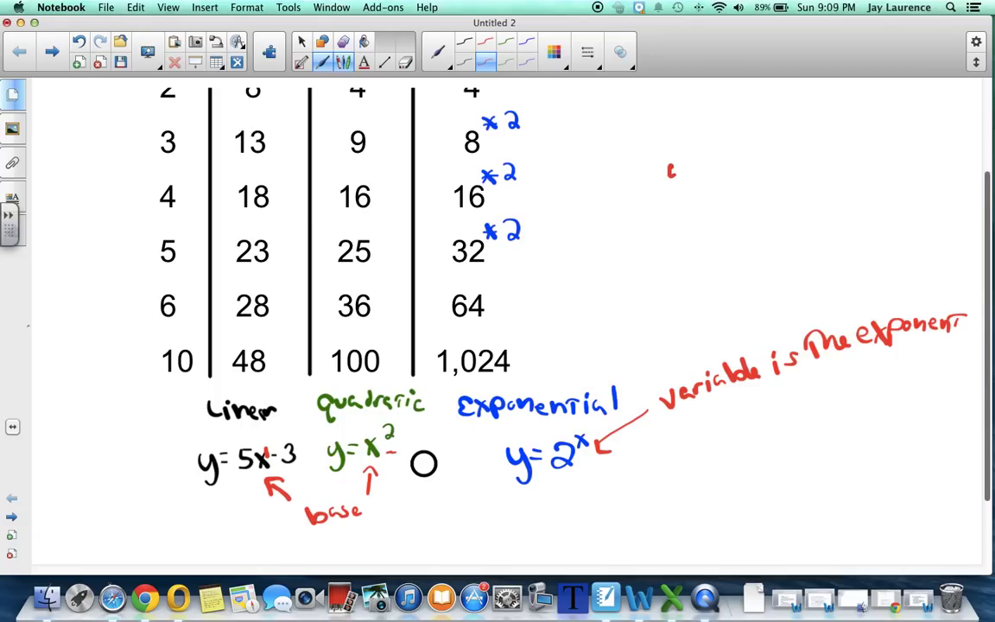
Write a red side example: 5⁴ with a 'base' arrow, equal to 5·5·5·5 = 625.
drag(672, 171, 682, 194)
drag(696, 147, 703, 168)
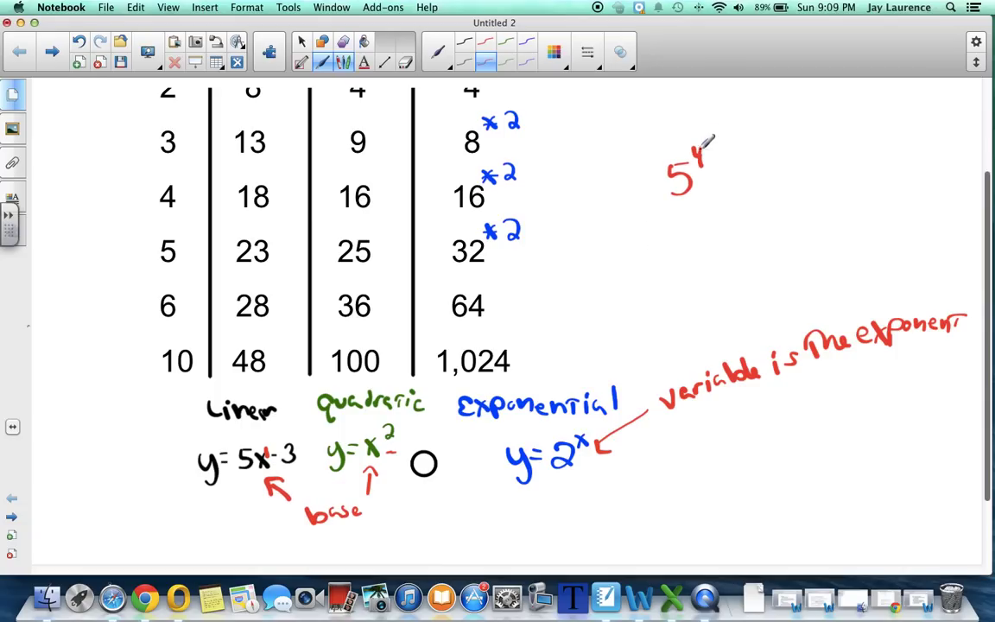
mouse_move(672, 216)
mouse_down()
mouse_move(656, 235)
mouse_move(665, 263)
mouse_up()
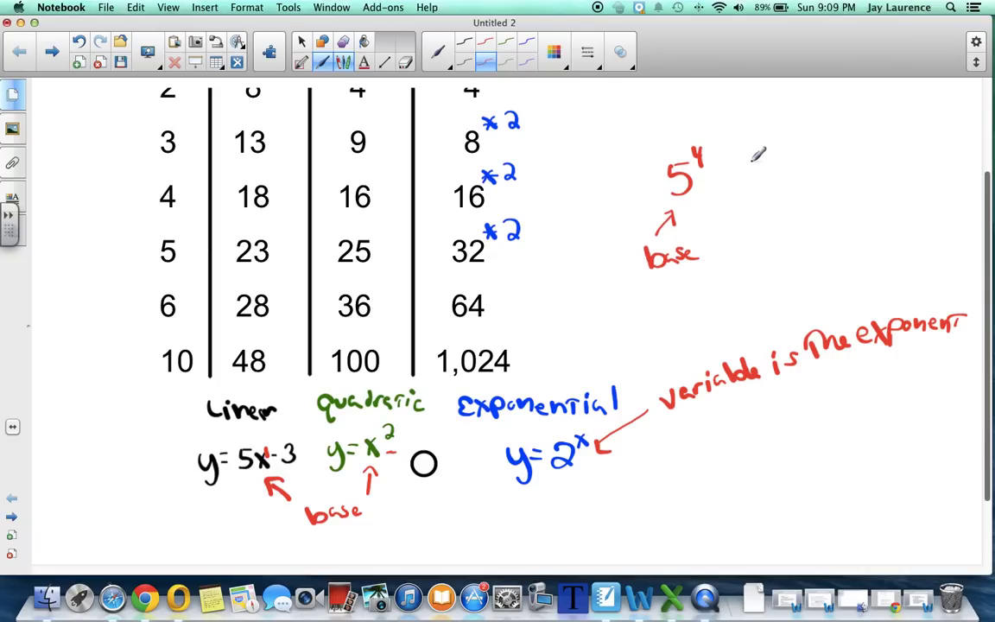
drag(727, 175, 788, 173)
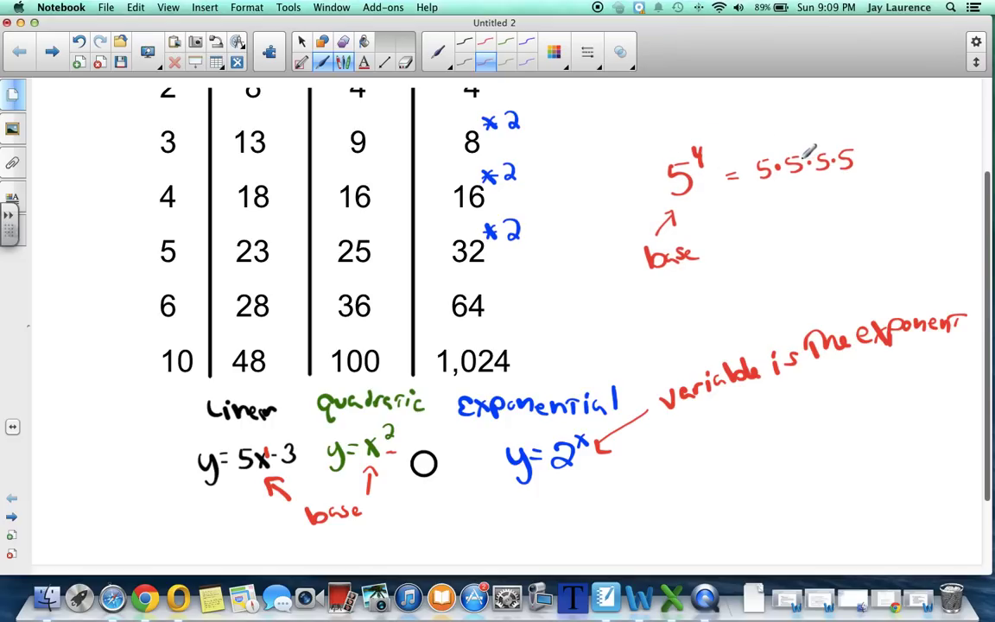
mouse_move(889, 145)
mouse_down()
mouse_move(898, 166)
mouse_move(937, 166)
mouse_up()
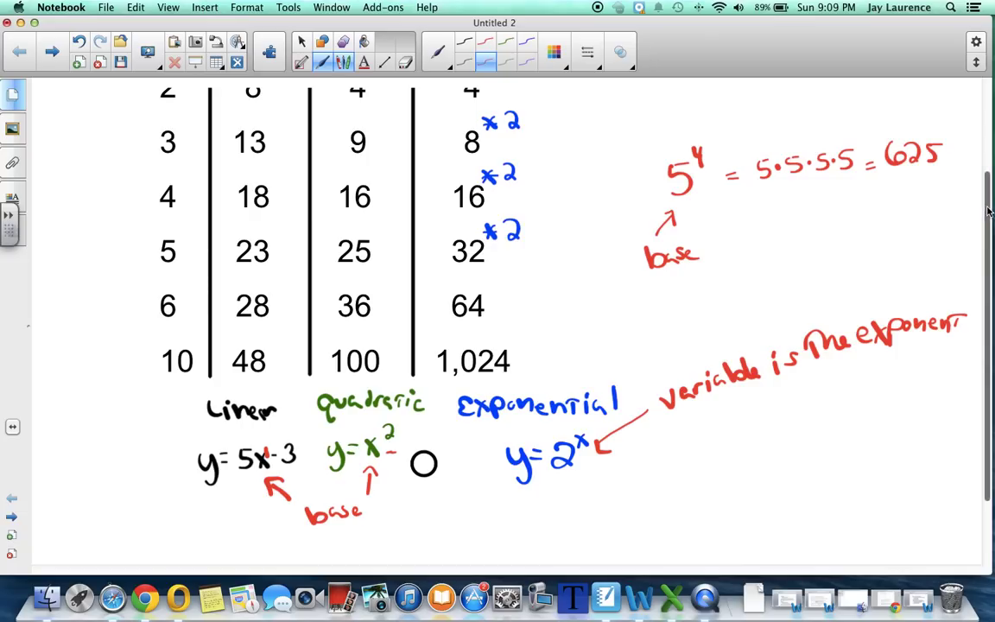
scroll(950, 260, down, 1)
drag(987, 214, 987, 251)
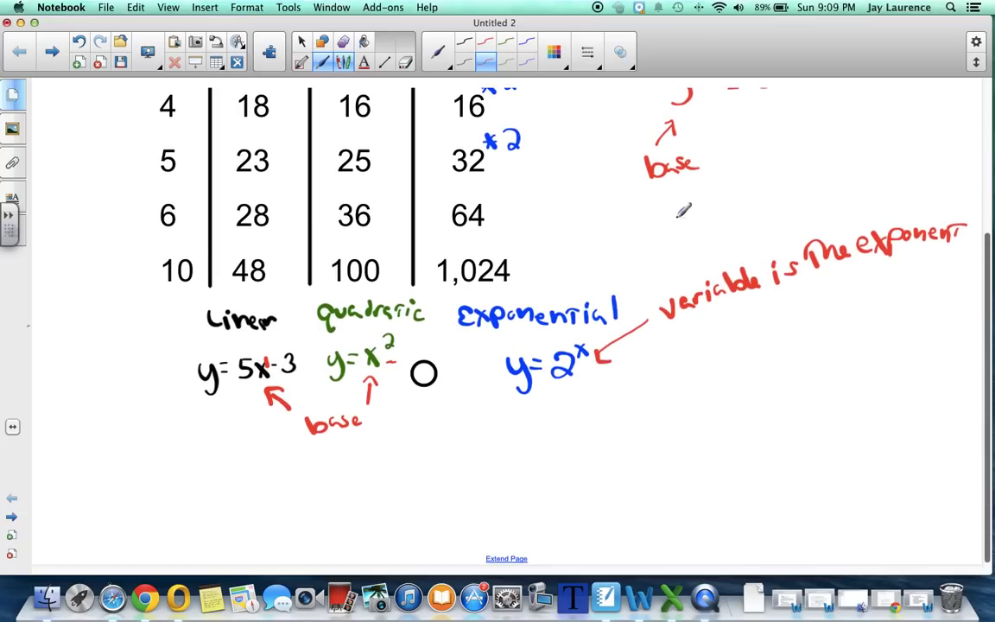
Drag the small black circle from beside y = x² into the empty area below.
click(303, 43)
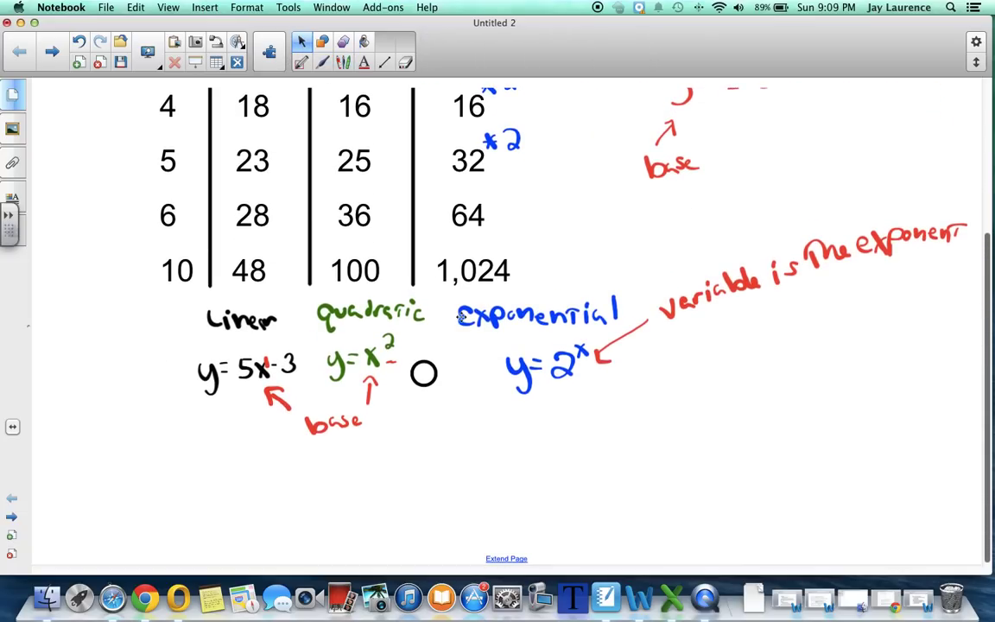
click(429, 369)
click(427, 371)
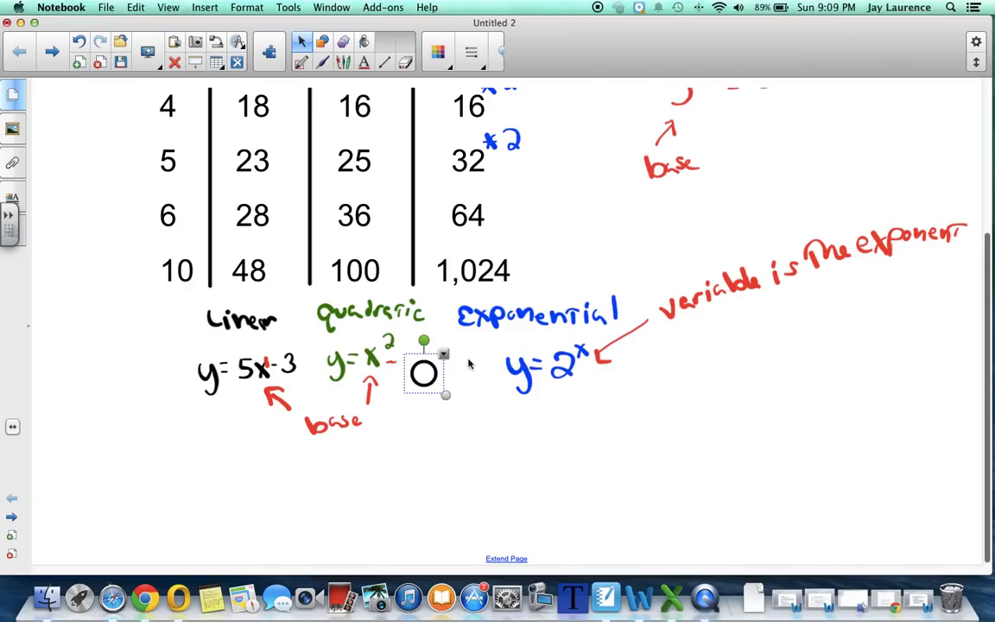
drag(438, 377, 438, 527)
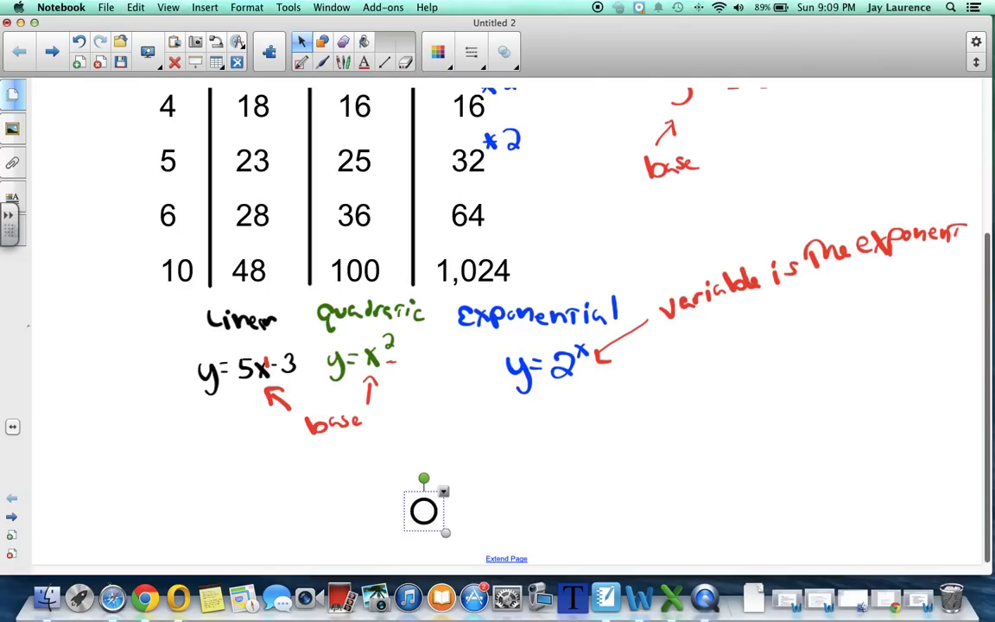
click(508, 563)
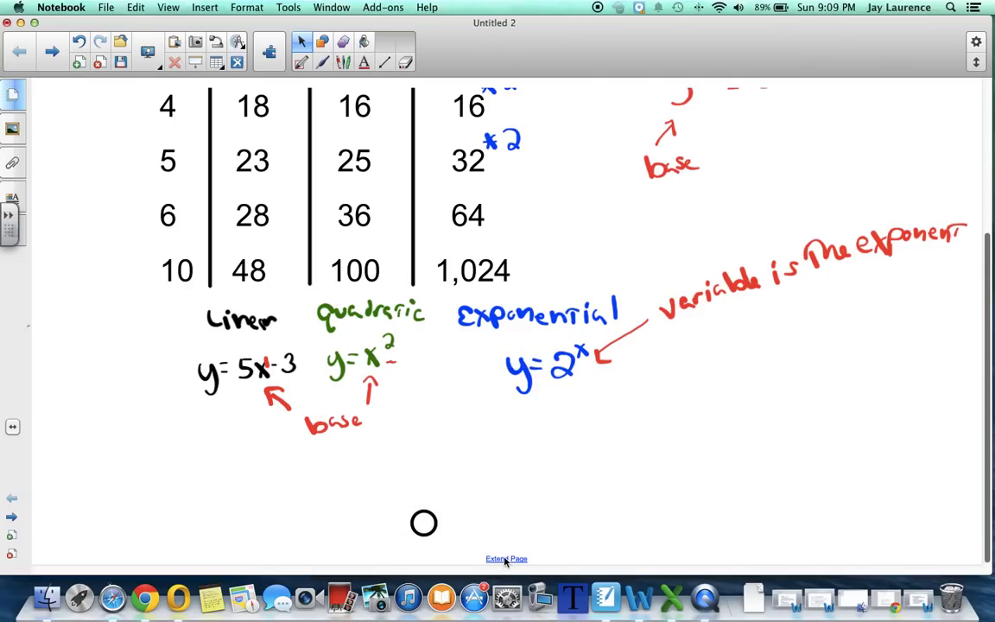
scroll(449, 503, down, 5)
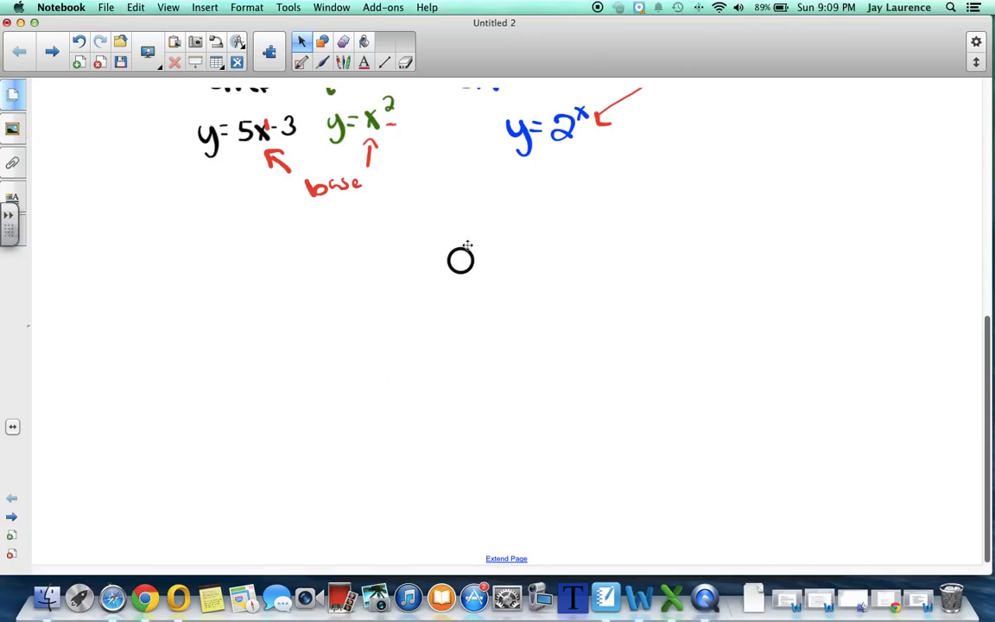
drag(423, 285, 477, 245)
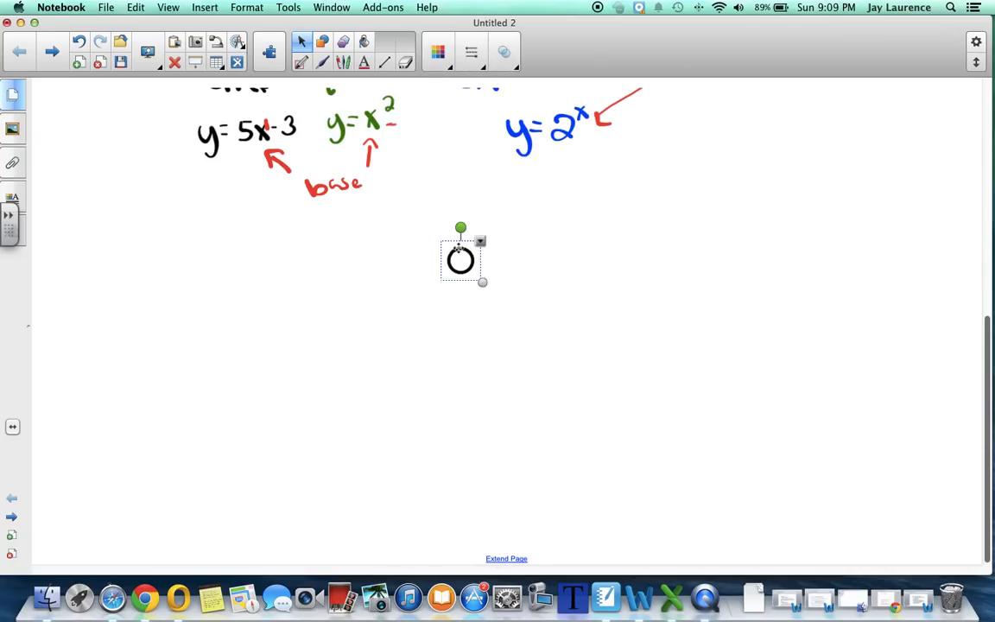
Set the circle to infinite cloning and pull three copies beneath it, making four circles.
click(480, 242)
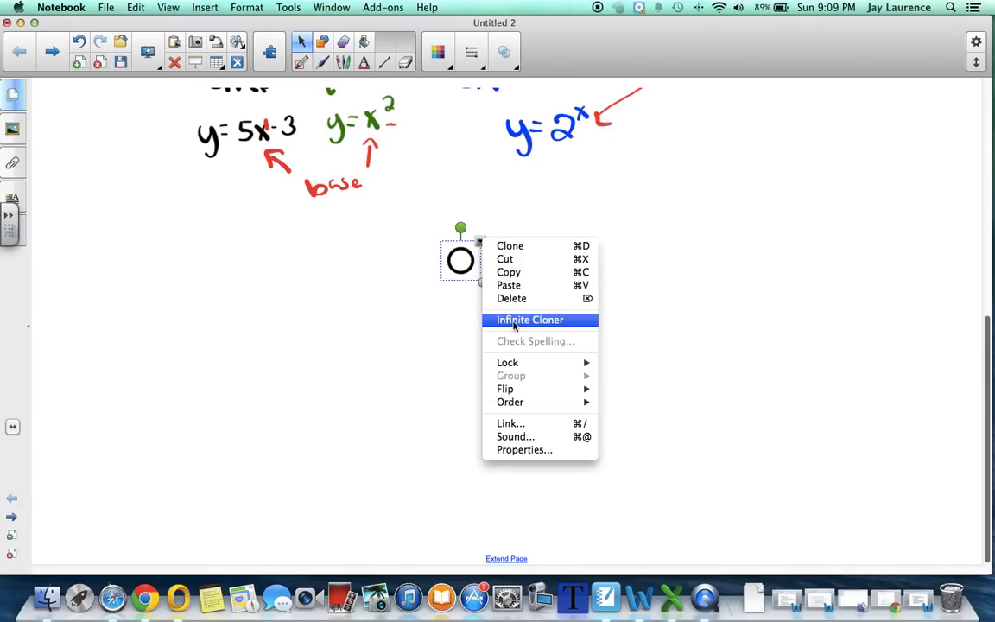
click(463, 302)
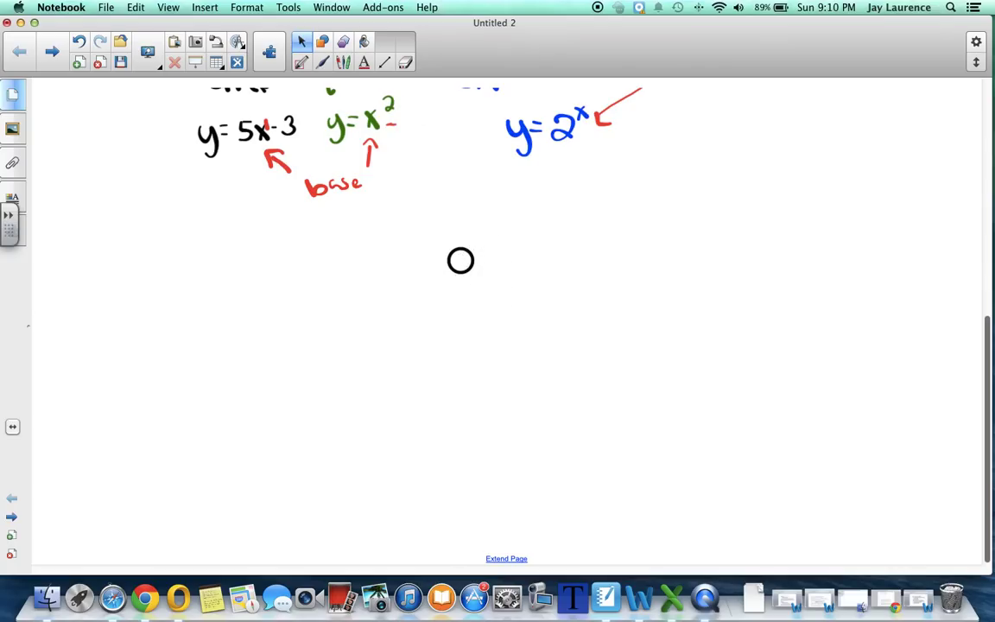
drag(460, 260, 421, 299)
drag(460, 261, 467, 301)
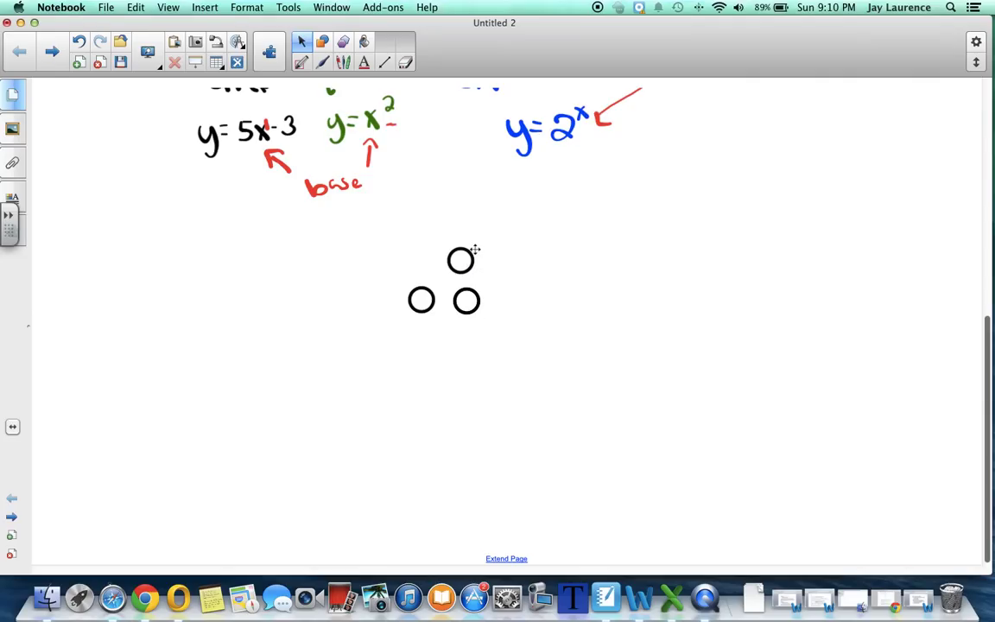
drag(460, 261, 508, 297)
Draw straight lines linking the top circle to the lower circles and branching outward.
click(385, 63)
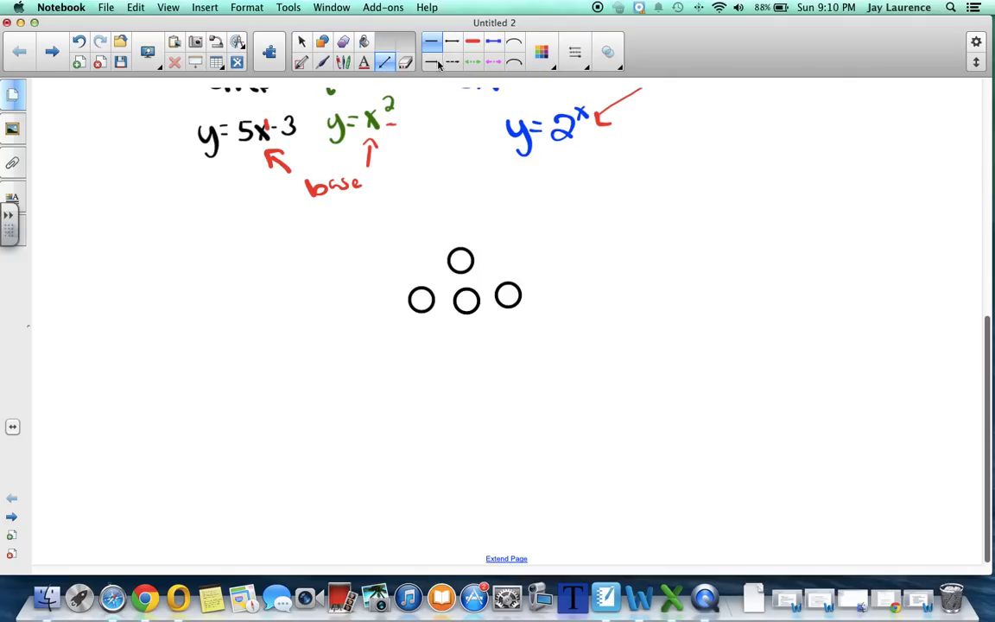
mouse_move(452, 273)
mouse_down()
mouse_move(428, 300)
mouse_move(466, 290)
mouse_up()
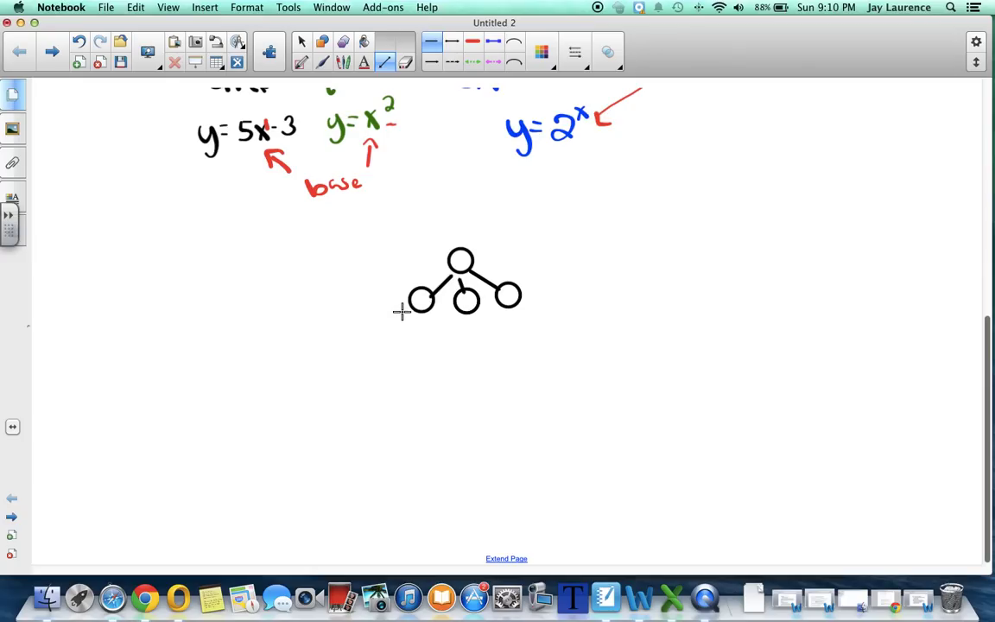
mouse_move(404, 314)
mouse_down()
mouse_move(360, 321)
mouse_move(404, 318)
mouse_move(381, 359)
mouse_up()
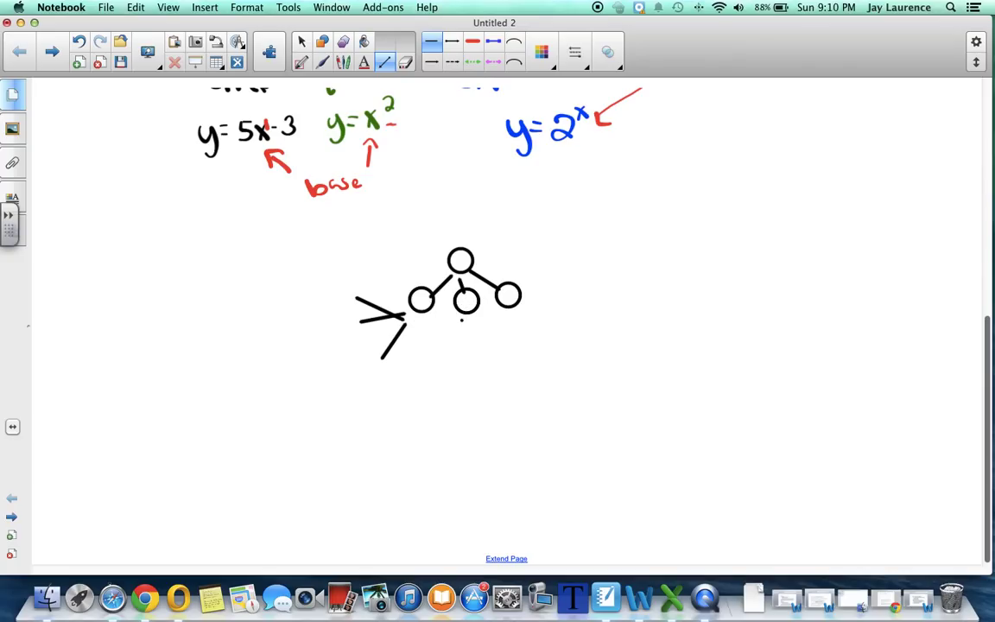
mouse_move(462, 323)
mouse_down()
mouse_move(440, 347)
mouse_move(467, 336)
mouse_move(504, 345)
mouse_up()
mouse_move(519, 308)
mouse_down()
mouse_move(577, 308)
mouse_move(572, 280)
mouse_up()
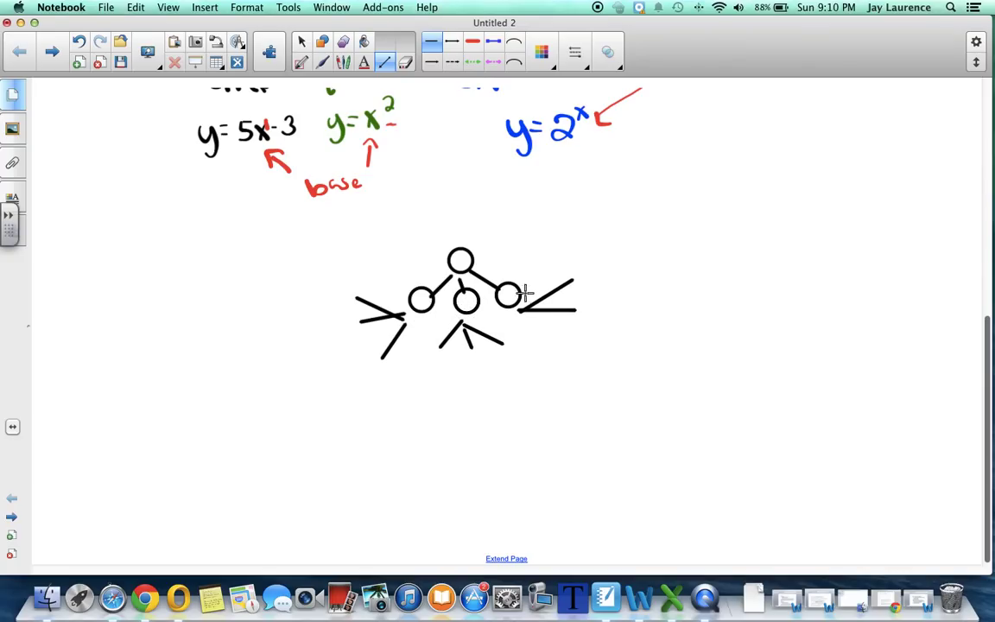
drag(520, 311, 571, 253)
key(Escape)
click(372, 307)
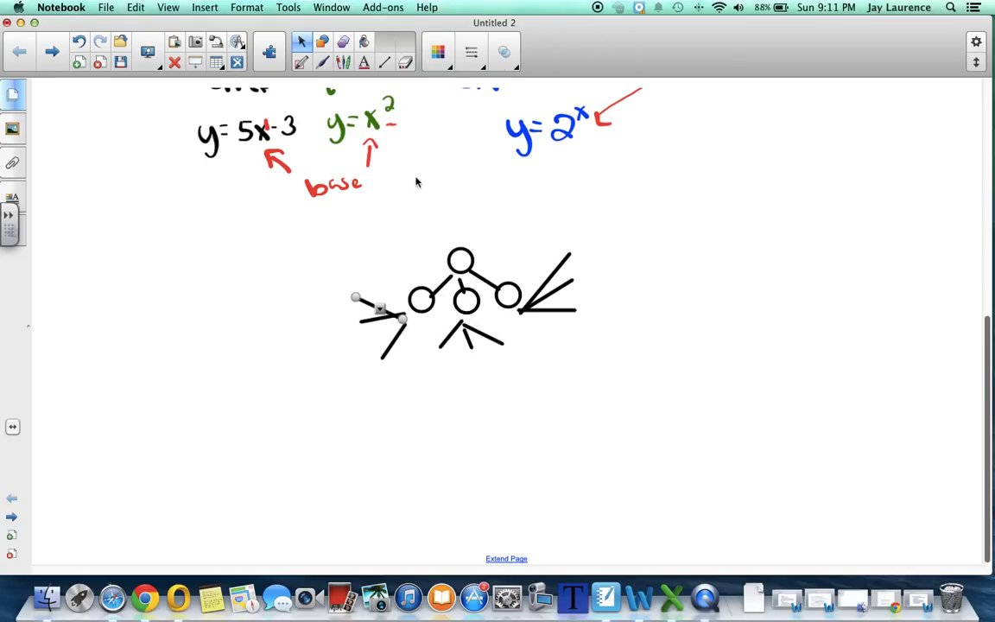
Sketch stick-figure heads and legs at the branch ends with the pen.
click(323, 61)
click(465, 61)
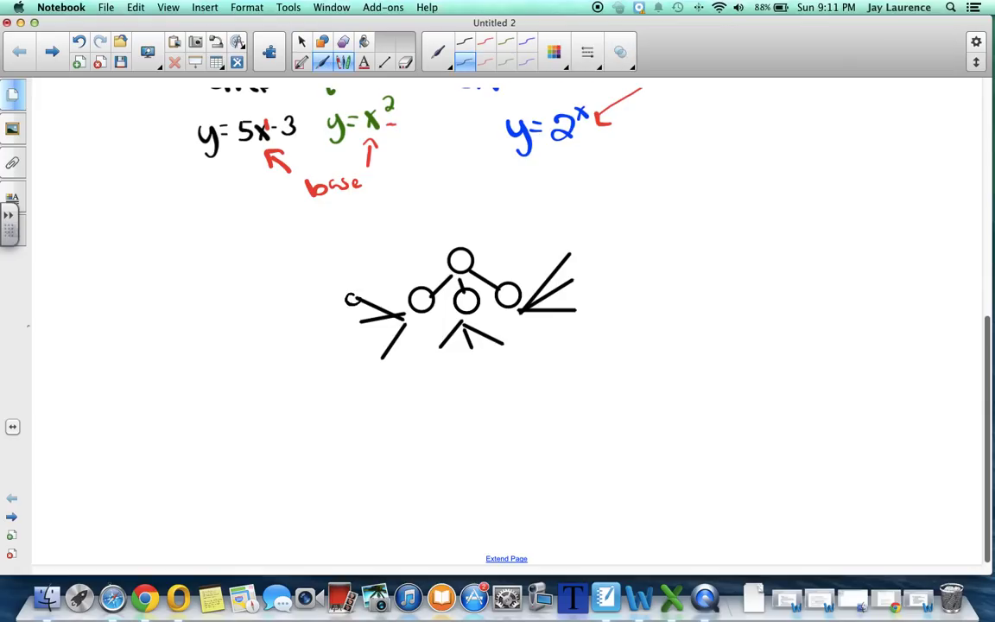
mouse_move(352, 296)
mouse_down()
mouse_move(348, 260)
mouse_move(320, 276)
mouse_move(301, 321)
mouse_move(311, 349)
mouse_move(351, 373)
mouse_up()
mouse_move(404, 327)
mouse_down()
mouse_move(380, 363)
mouse_move(378, 404)
mouse_move(411, 396)
mouse_up()
mouse_move(434, 350)
mouse_down()
mouse_move(440, 363)
mouse_move(426, 398)
mouse_move(462, 393)
mouse_move(475, 366)
mouse_move(474, 397)
mouse_move(494, 395)
mouse_move(511, 356)
mouse_move(527, 388)
mouse_move(551, 361)
mouse_up()
drag(577, 311, 609, 336)
mouse_move(574, 278)
mouse_down()
mouse_move(580, 288)
mouse_move(573, 250)
mouse_up()
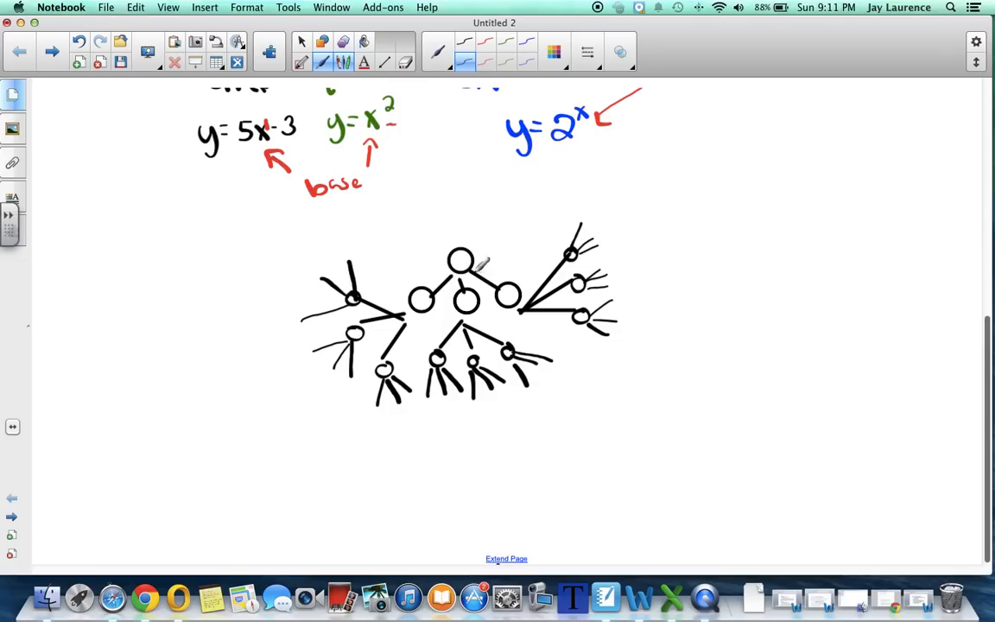
Extend the page and start the table: stage 0 with 1 and total 0, then 3.
click(301, 41)
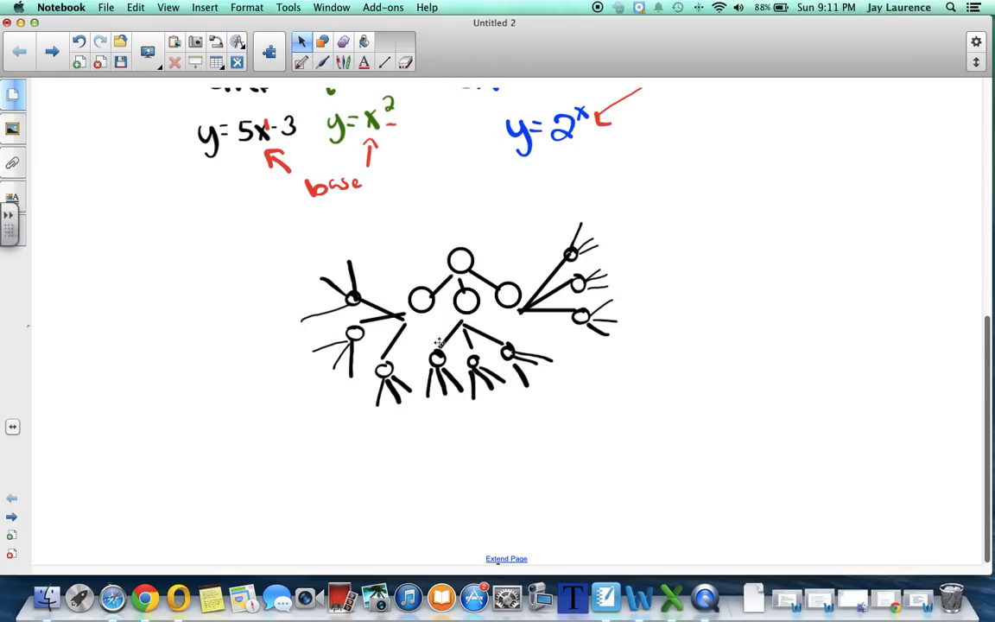
click(506, 558)
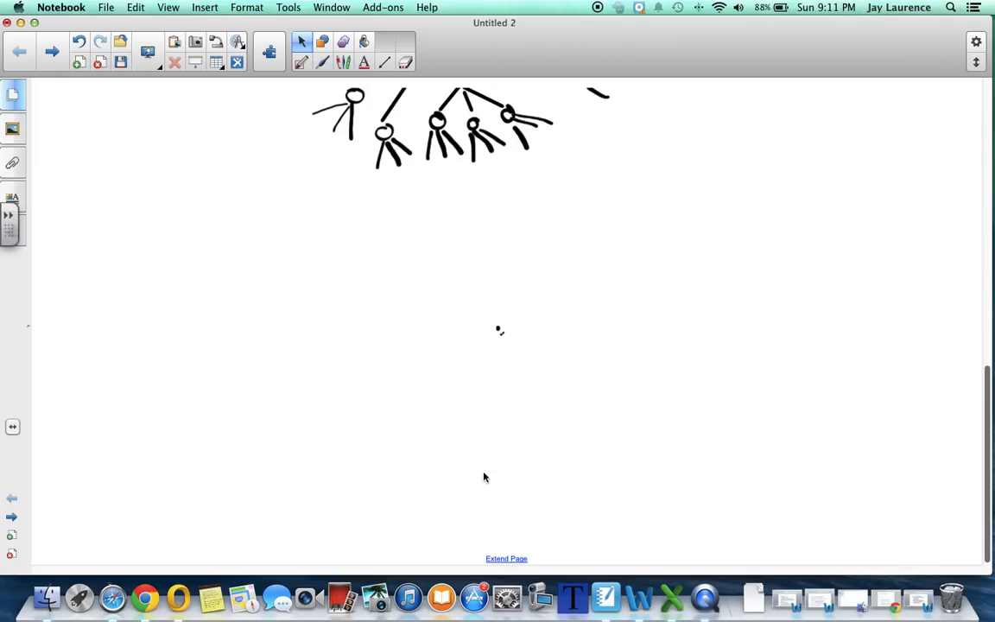
click(322, 63)
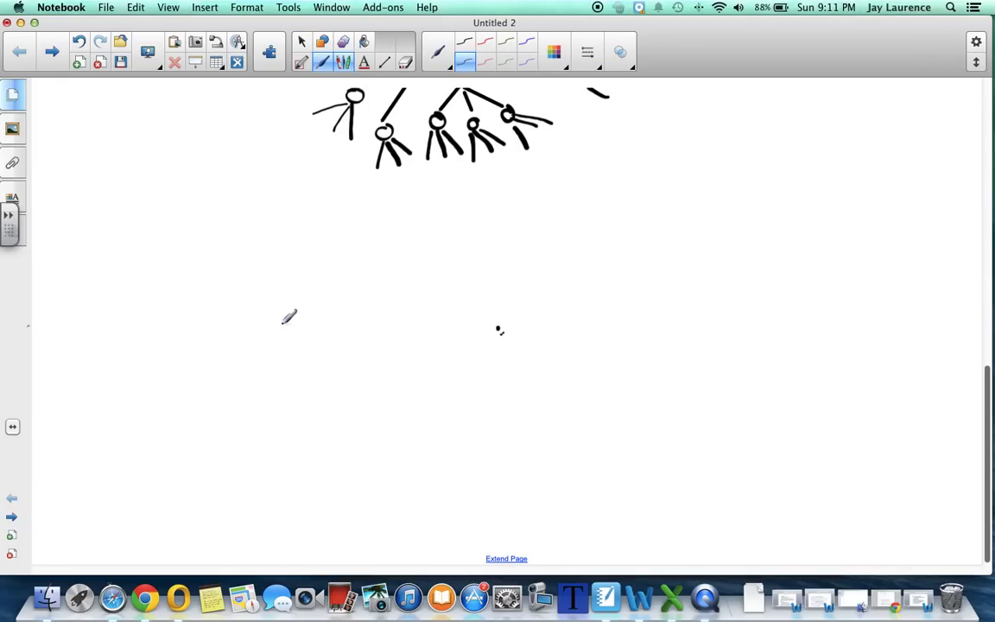
click(216, 246)
mouse_move(216, 246)
mouse_down()
mouse_move(249, 304)
mouse_move(255, 361)
mouse_up()
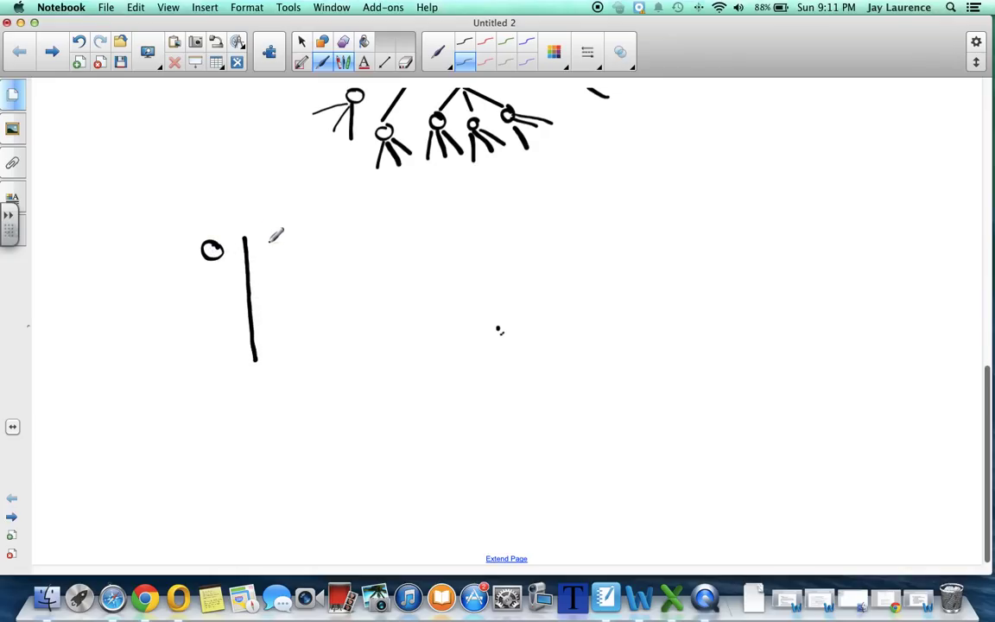
mouse_move(270, 245)
mouse_down()
mouse_move(312, 310)
mouse_move(319, 361)
mouse_up()
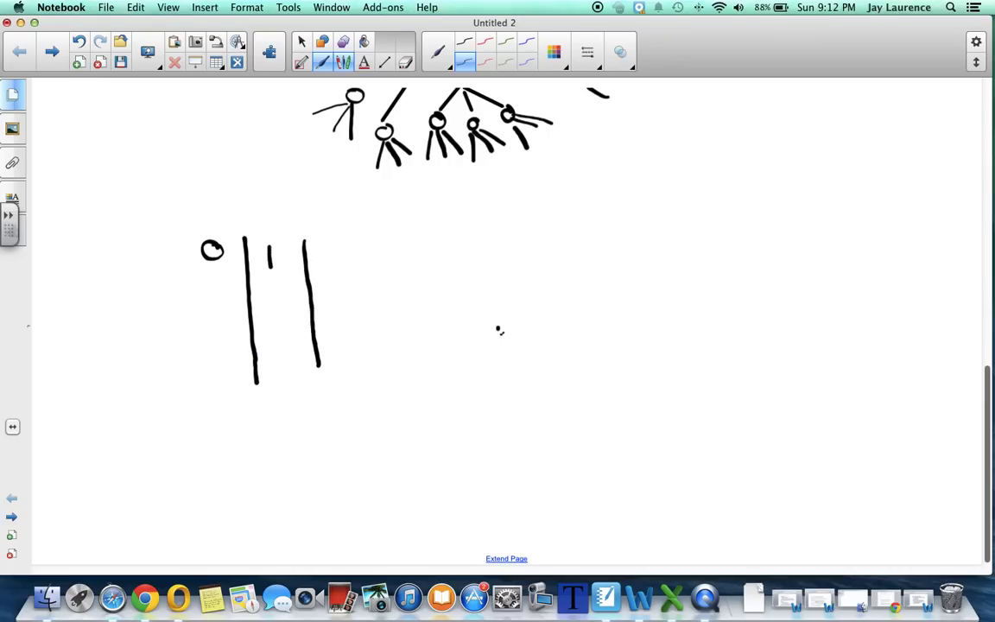
drag(329, 252, 330, 252)
drag(265, 261, 271, 251)
drag(267, 291, 269, 313)
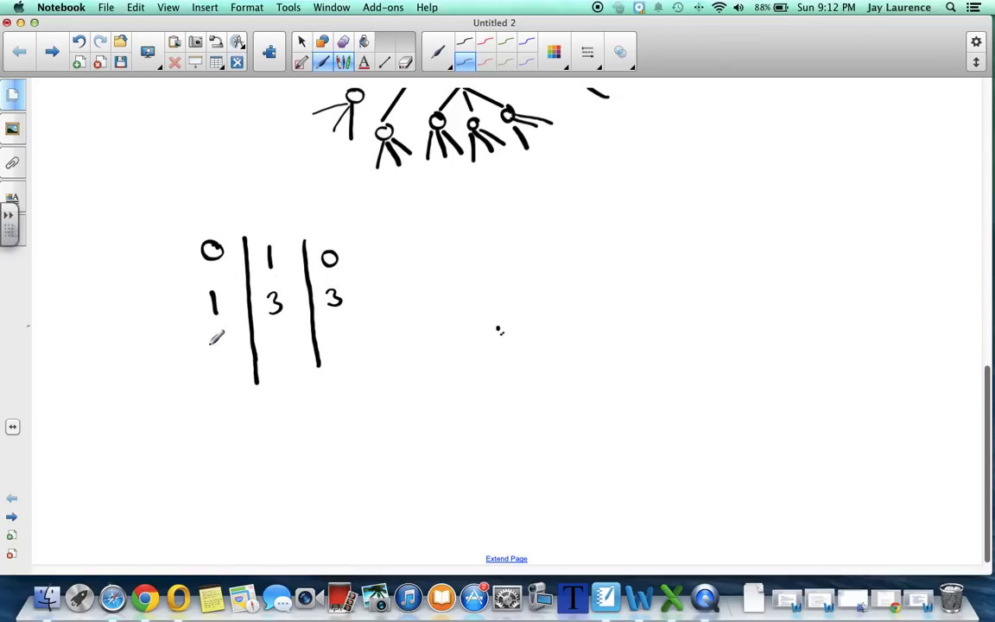
Add stage 2 with an arrowed total 12 and stage 3 with 27 and total 39.
drag(204, 356, 226, 373)
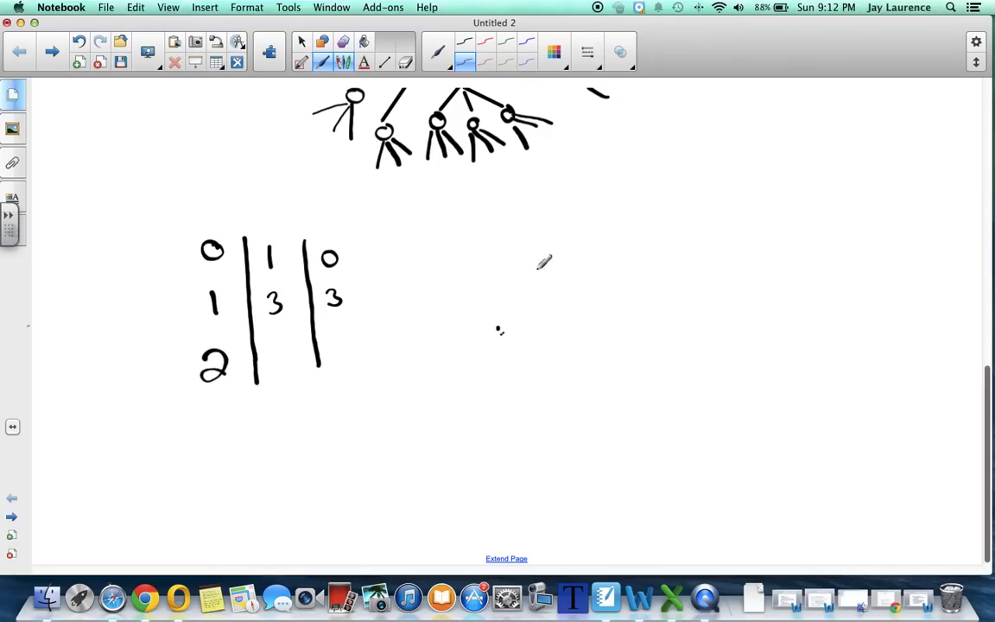
drag(989, 406, 989, 328)
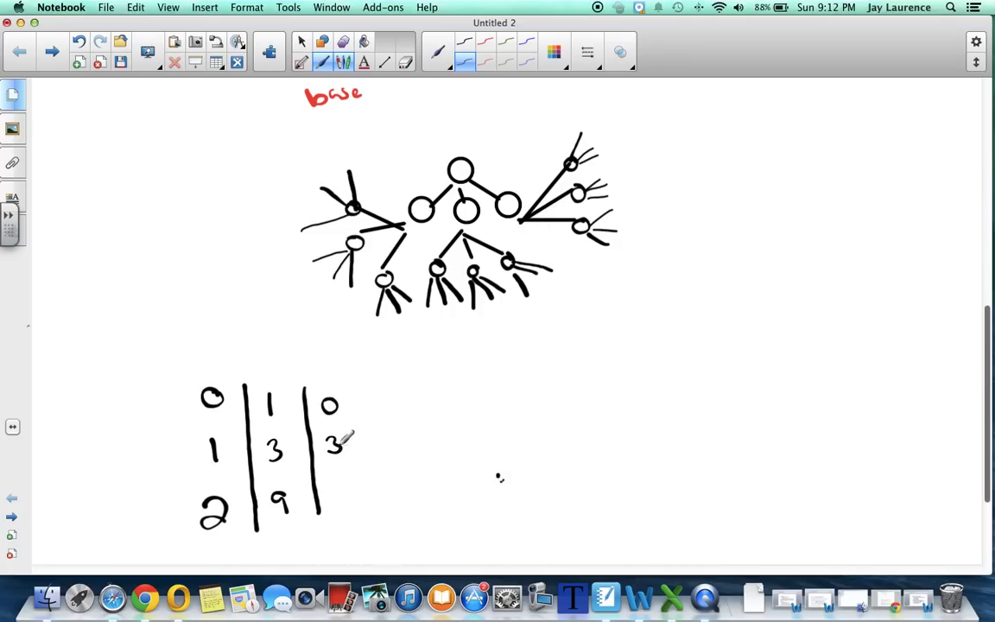
mouse_move(332, 485)
mouse_down()
mouse_move(334, 505)
mouse_move(358, 501)
mouse_up()
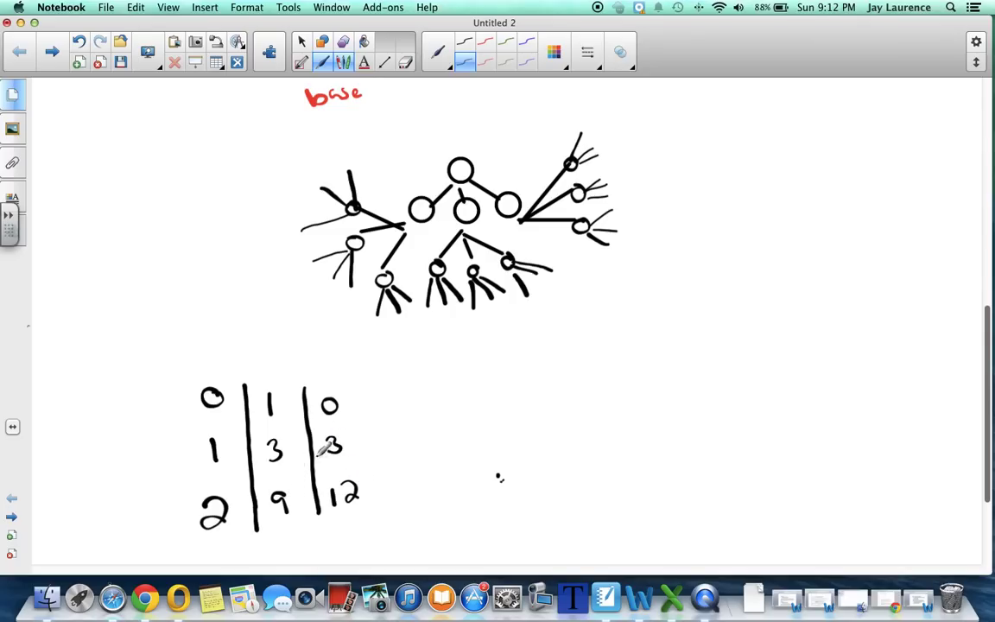
drag(324, 466, 298, 505)
drag(986, 361, 985, 449)
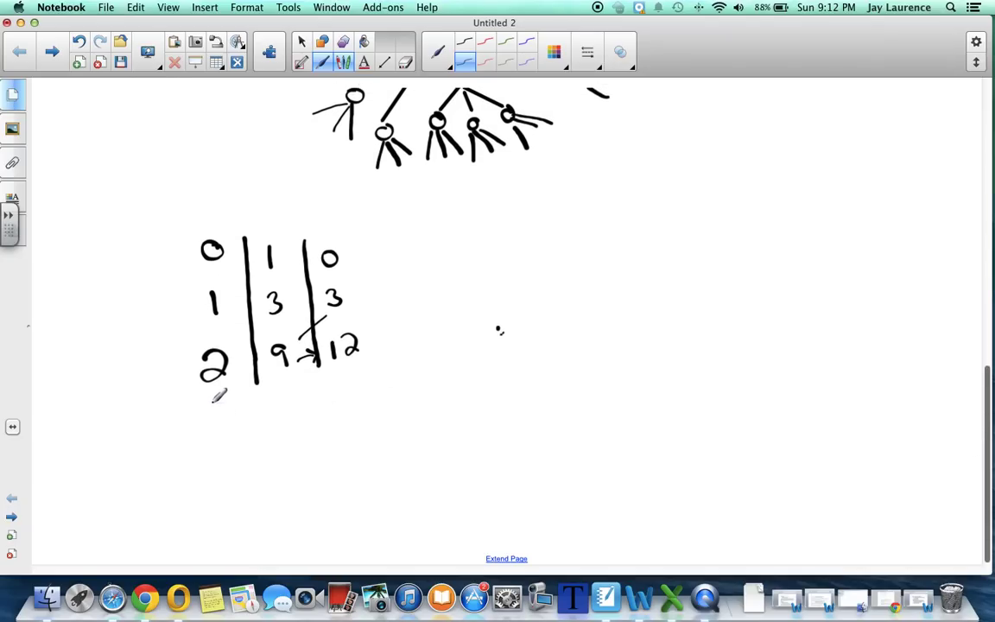
drag(211, 416, 217, 439)
drag(255, 391, 258, 432)
drag(298, 356, 315, 350)
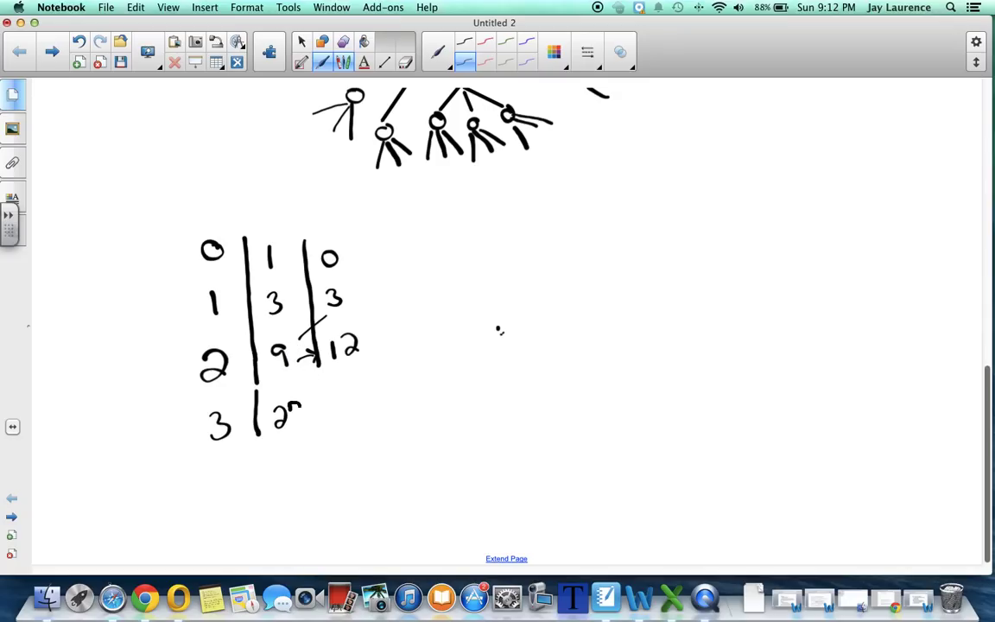
drag(292, 411, 302, 428)
drag(322, 363, 328, 423)
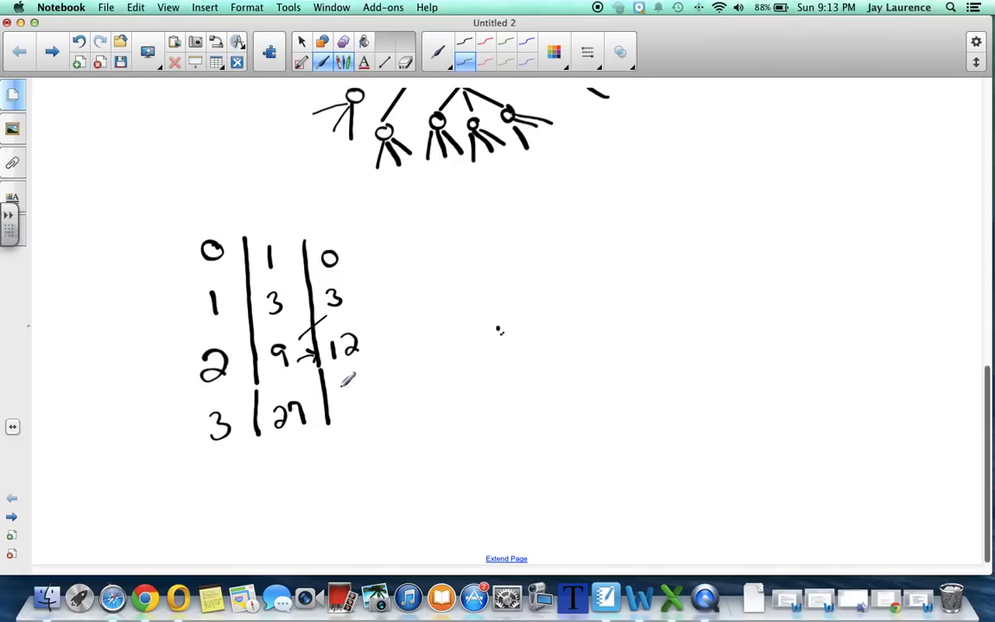
mouse_move(341, 389)
mouse_down()
mouse_move(346, 412)
mouse_move(367, 413)
mouse_up()
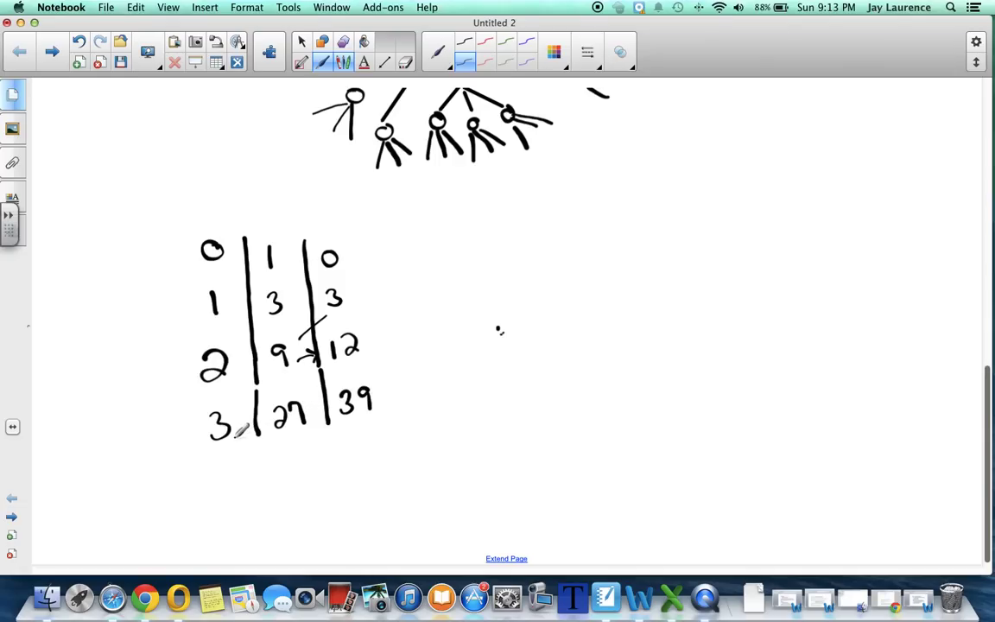
Extend the table lines and add stage 4 with 81 and total 120.
drag(259, 436, 266, 531)
drag(329, 427, 346, 548)
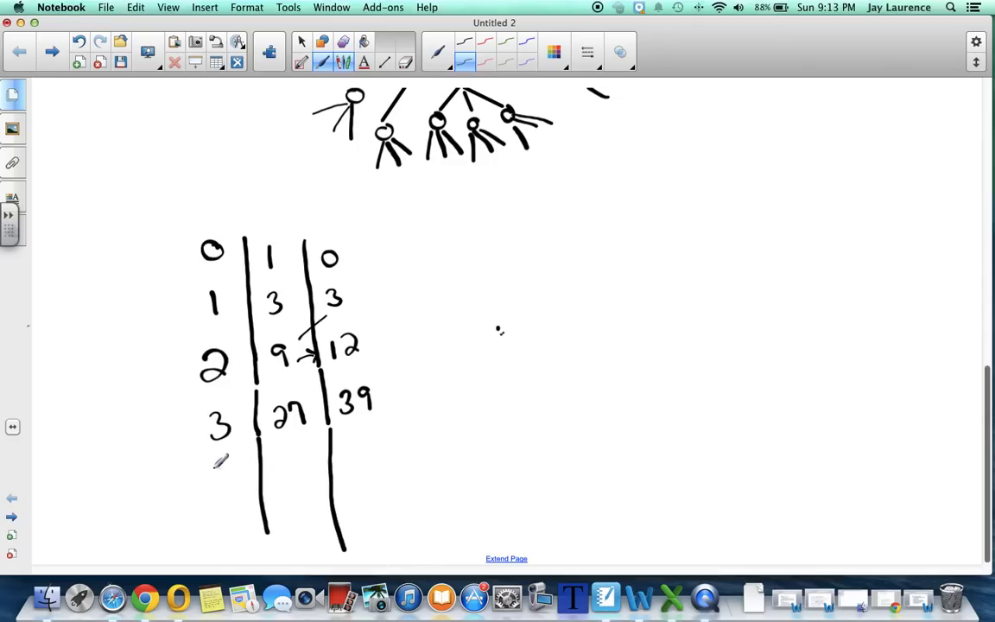
drag(208, 473, 224, 501)
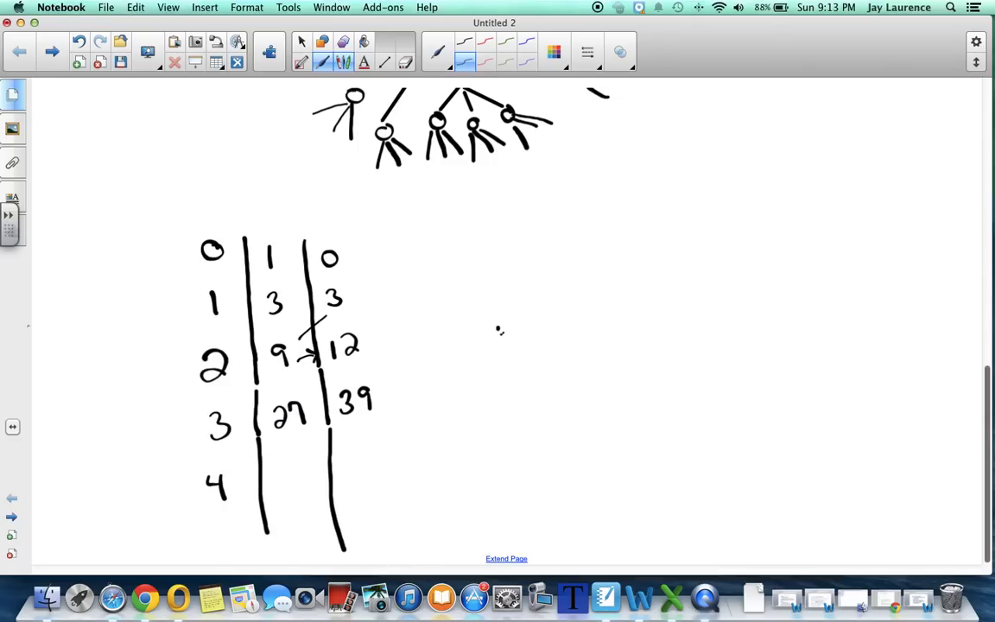
mouse_move(278, 471)
mouse_down()
mouse_move(284, 492)
mouse_move(299, 491)
mouse_up()
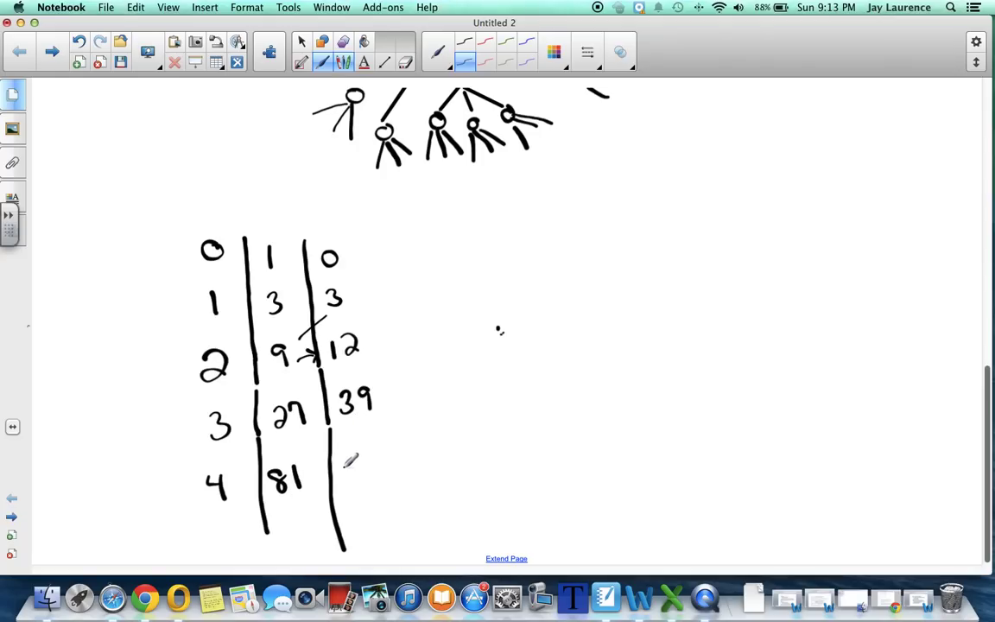
drag(384, 460, 370, 482)
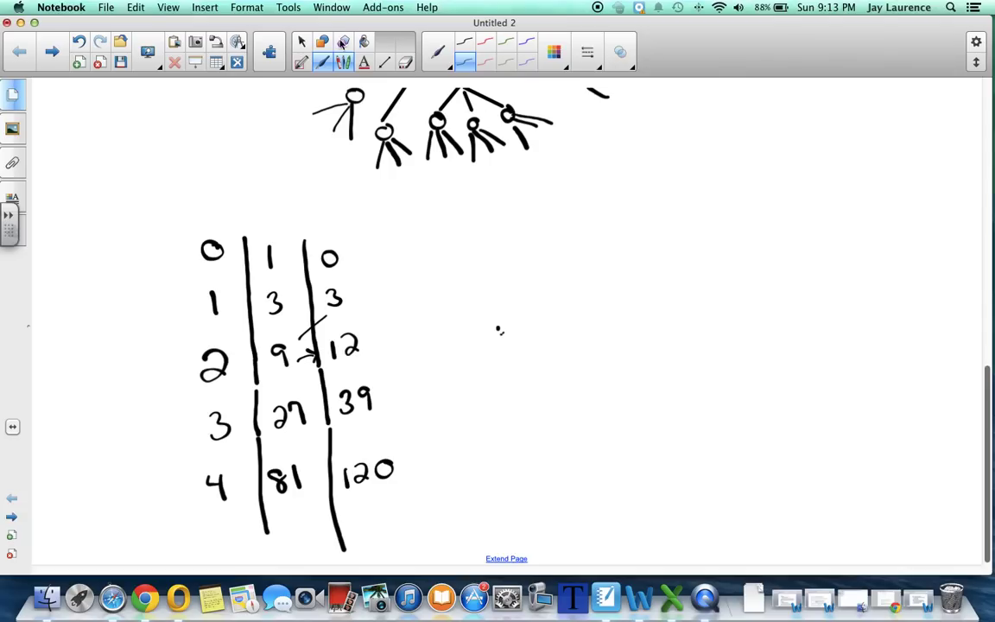
click(302, 41)
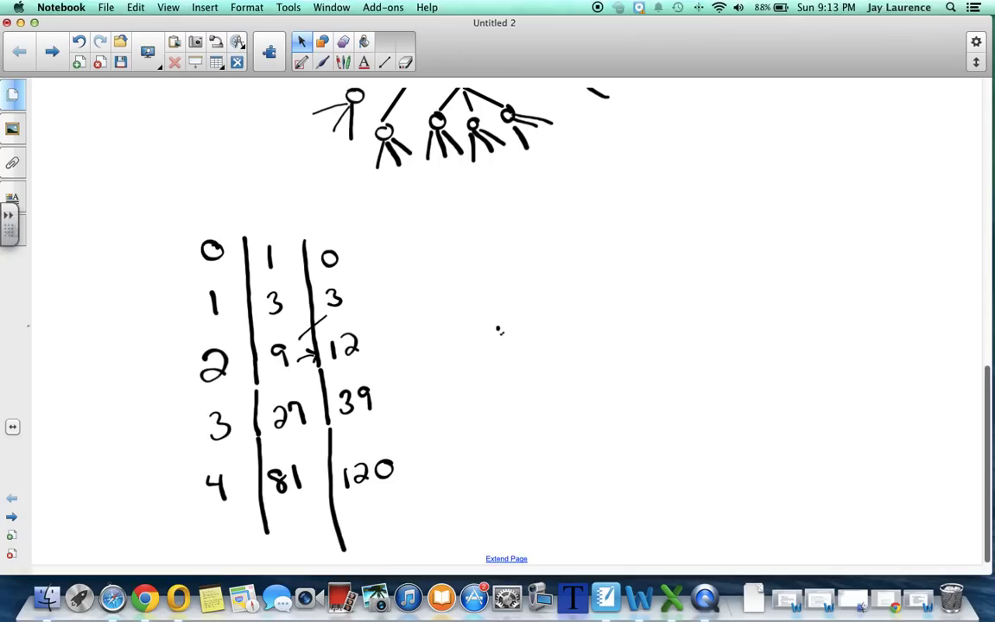
Move the stray dot from the page bottom up onto the page, then add a blank page.
click(506, 558)
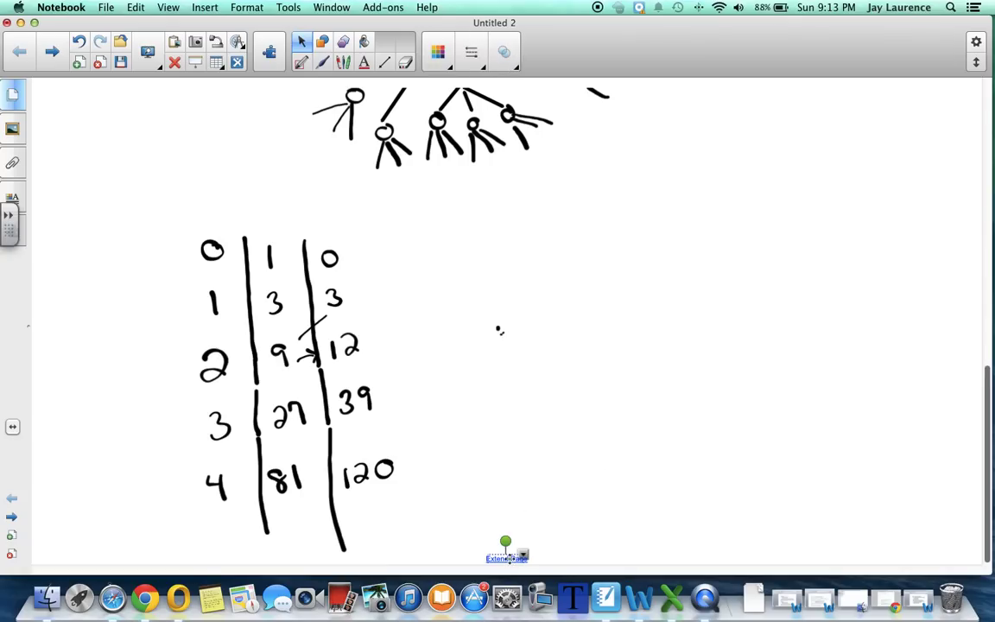
click(604, 477)
drag(506, 558, 553, 501)
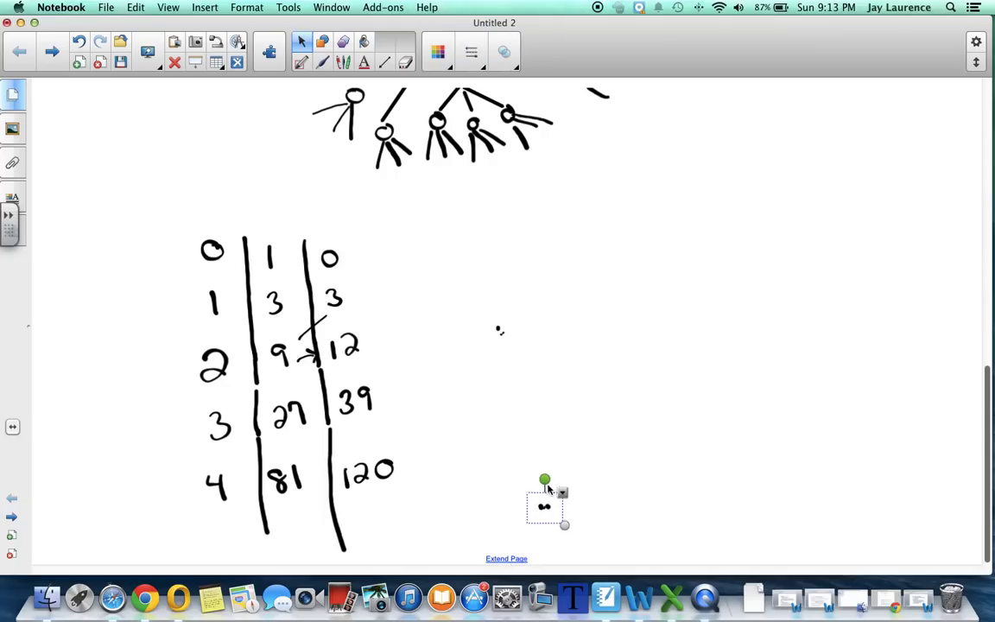
click(495, 562)
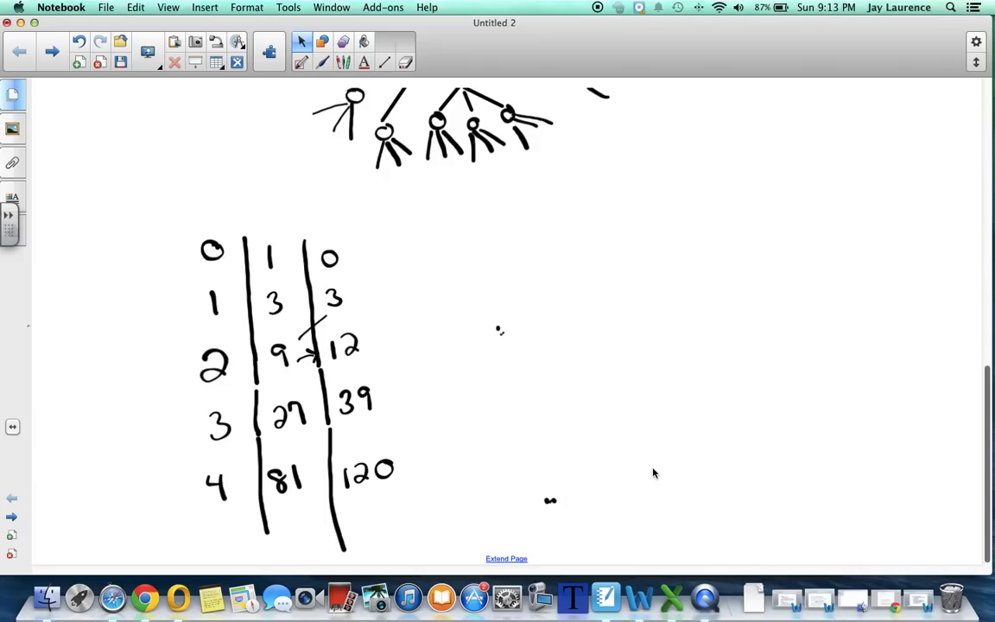
click(80, 63)
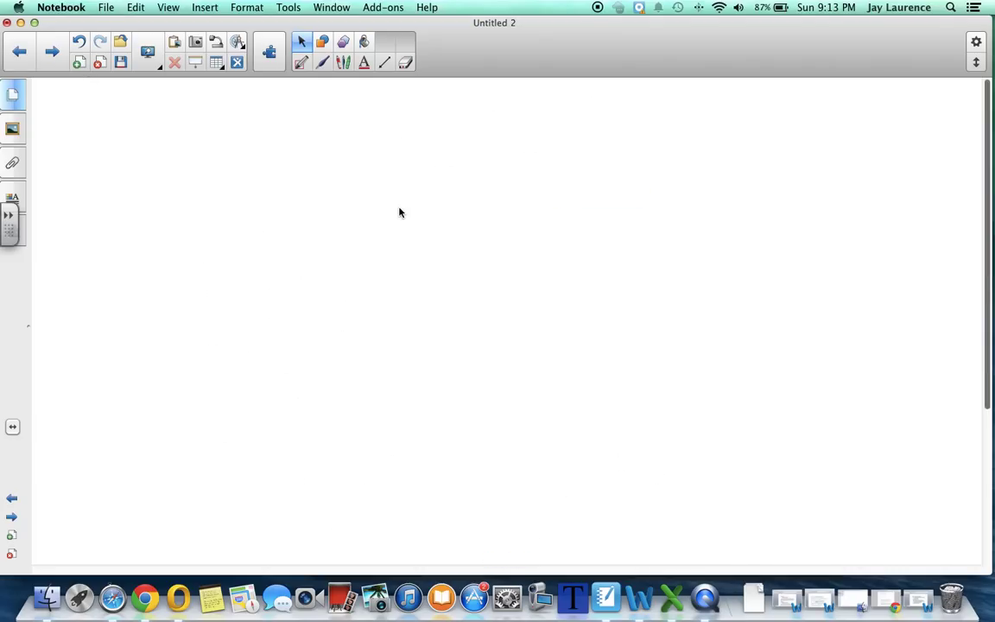
In black pen, write stage 0 with 1 and total 0, and stage 1 with 3 and total 3.
key(ctrl+2)
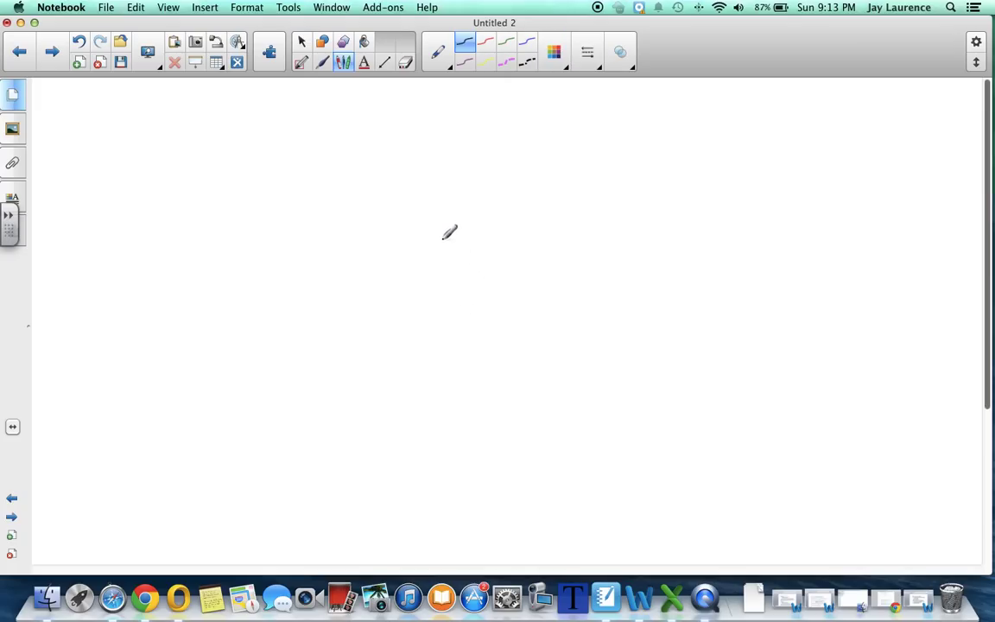
click(278, 116)
drag(261, 129, 278, 116)
drag(354, 121, 360, 139)
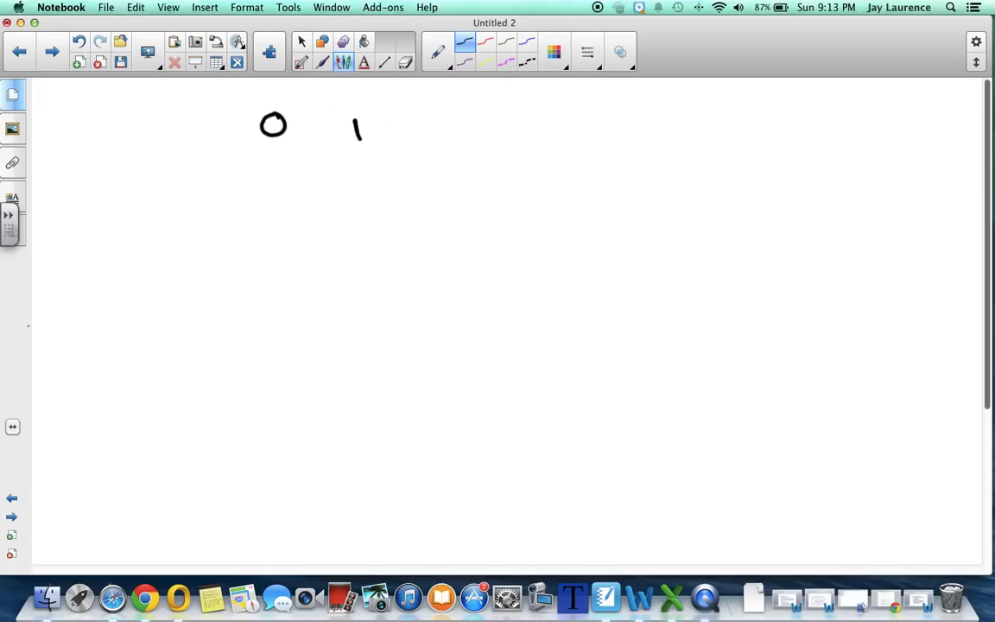
drag(435, 116, 437, 118)
drag(356, 175, 358, 199)
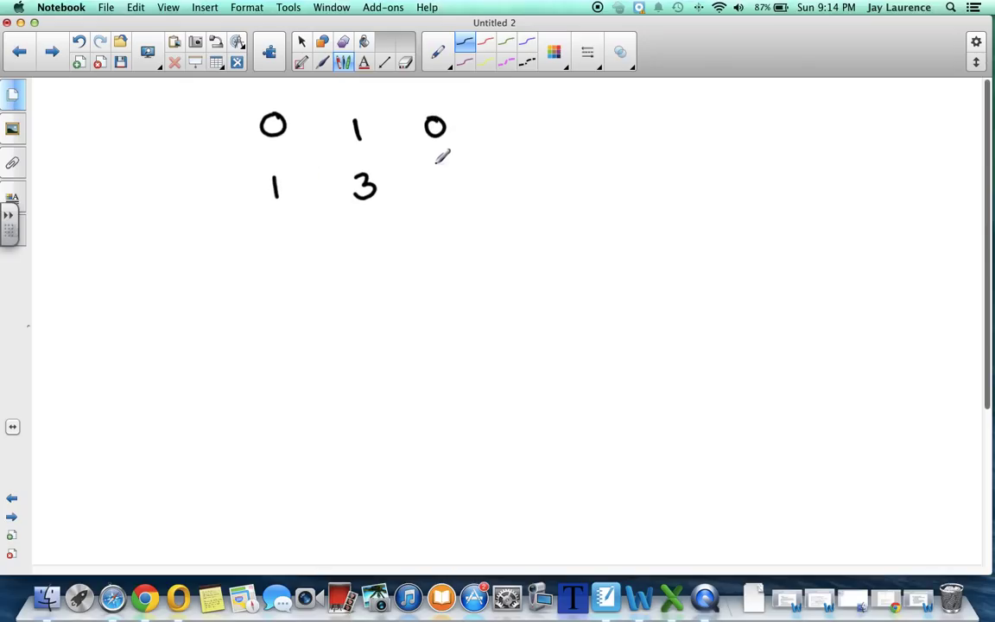
drag(439, 175, 442, 197)
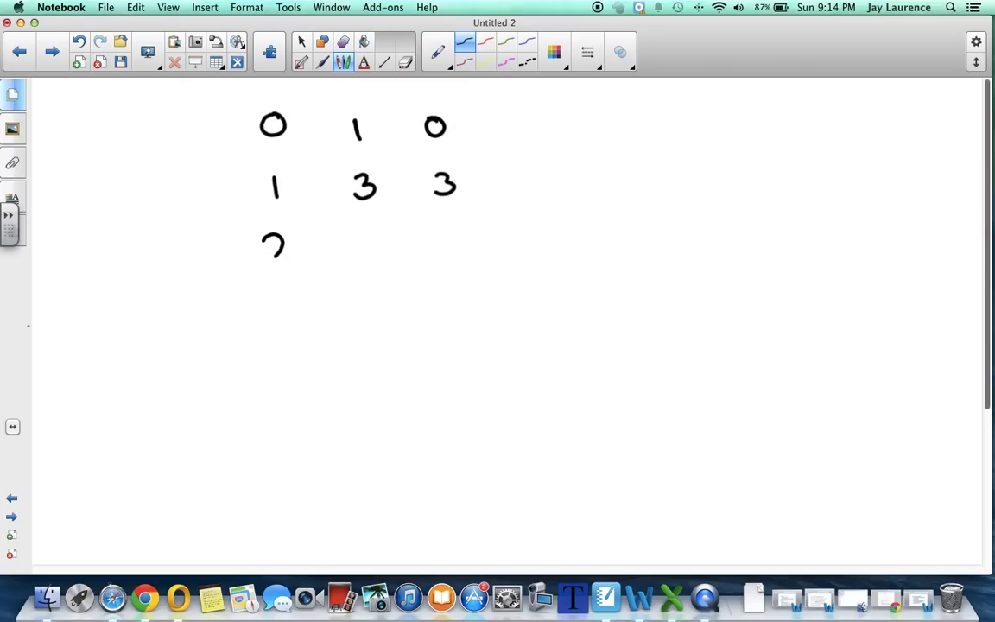
Add stage 2 (9, total 12), stage 3 (27, total 39) and stage 4 with 81.
drag(264, 238, 286, 255)
drag(345, 230, 350, 256)
mouse_move(442, 230)
mouse_down()
mouse_move(444, 252)
mouse_move(469, 251)
mouse_up()
drag(264, 293, 267, 324)
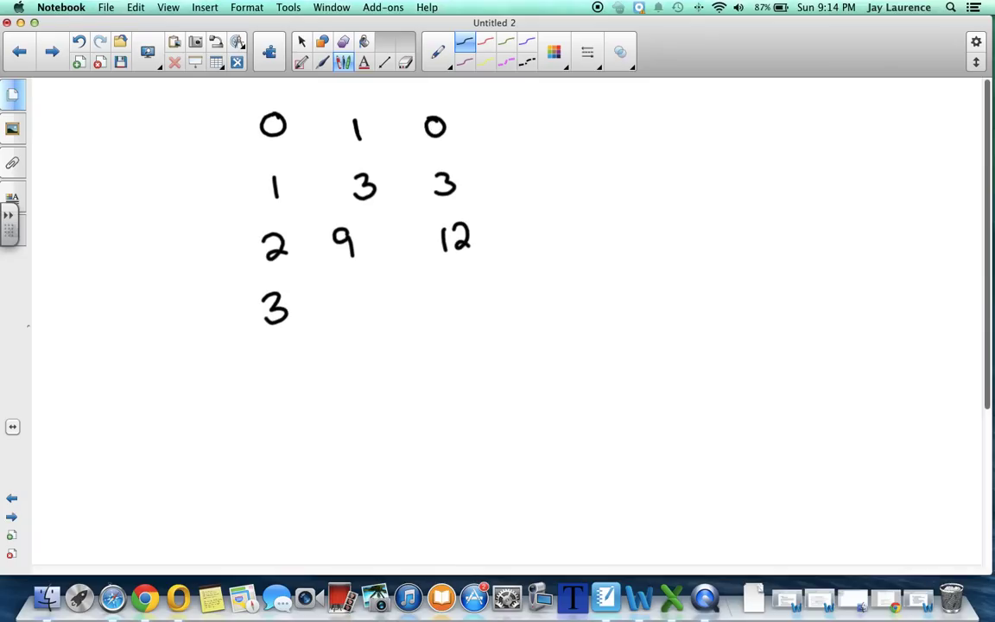
mouse_move(346, 293)
mouse_down()
mouse_move(363, 318)
mouse_move(380, 285)
mouse_move(387, 307)
mouse_up()
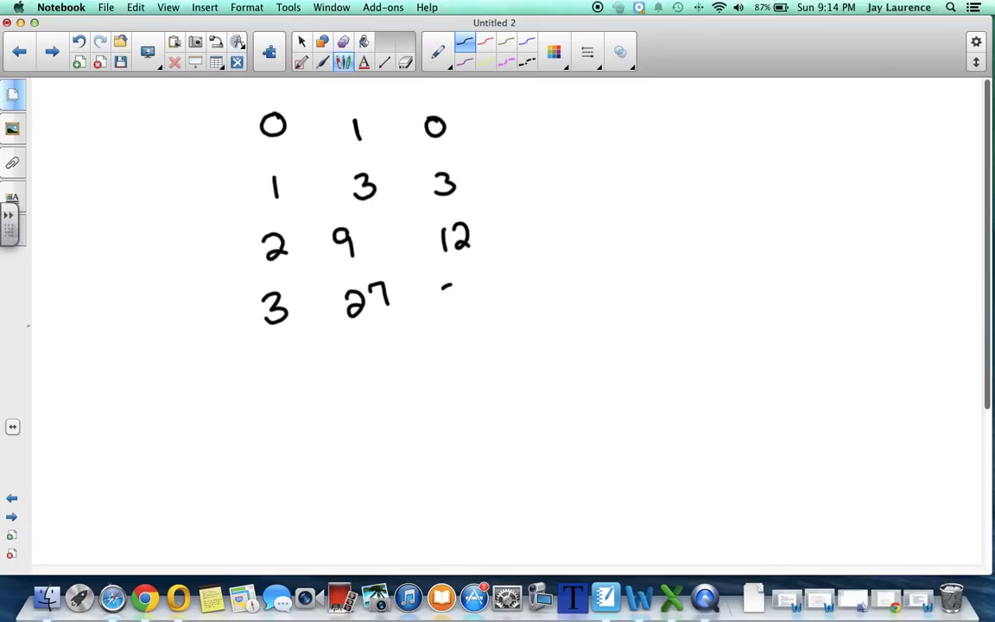
mouse_move(442, 285)
mouse_down()
mouse_move(445, 311)
mouse_move(473, 311)
mouse_up()
drag(263, 363, 275, 389)
mouse_move(359, 353)
mouse_down()
mouse_move(349, 376)
mouse_move(381, 375)
mouse_up()
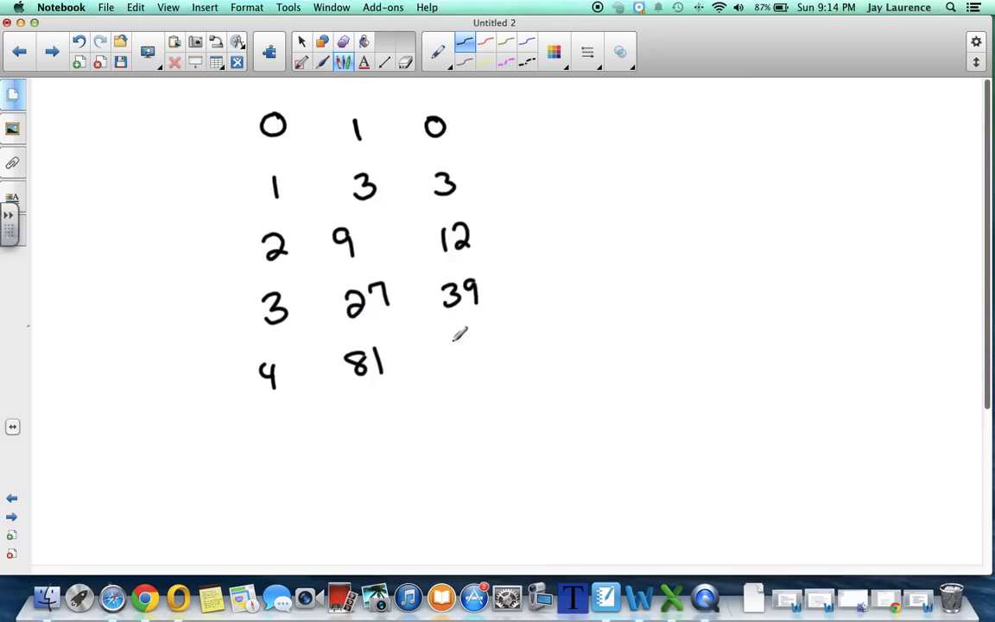
Write total 120, stage 5 with 243 and underlined 363, a side 81×3, and 6.
mouse_move(466, 350)
mouse_down()
mouse_move(480, 367)
mouse_move(496, 363)
mouse_up()
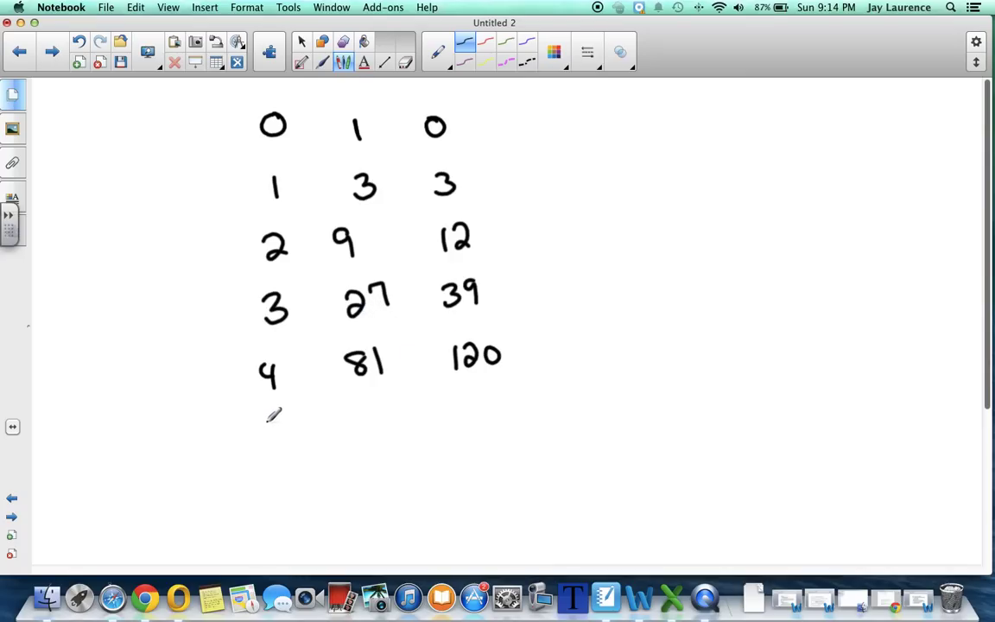
drag(256, 419, 259, 439)
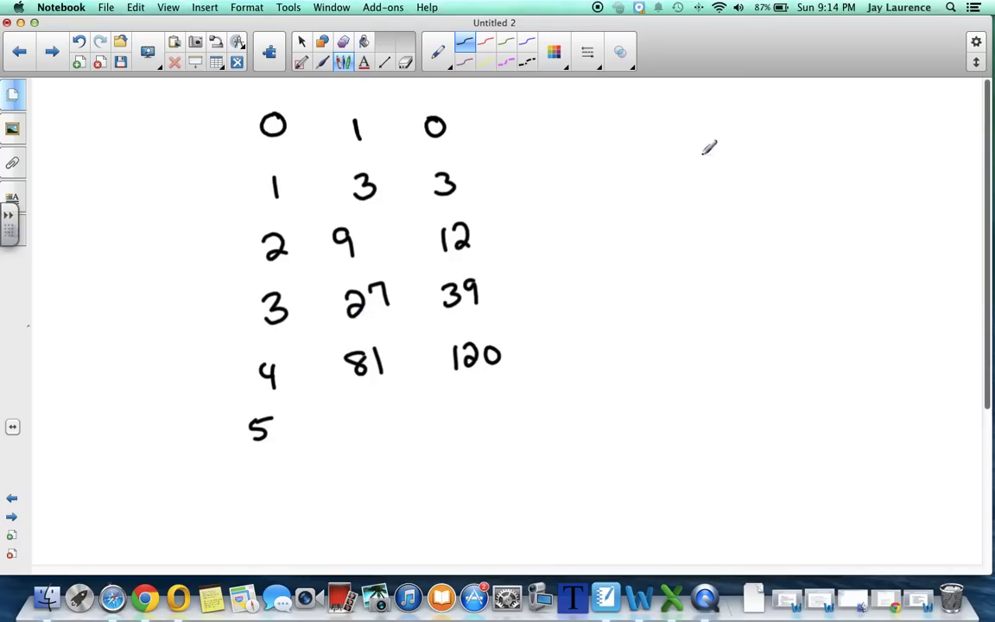
mouse_move(691, 153)
mouse_down()
mouse_move(696, 175)
mouse_move(715, 173)
mouse_move(717, 194)
mouse_move(743, 195)
mouse_up()
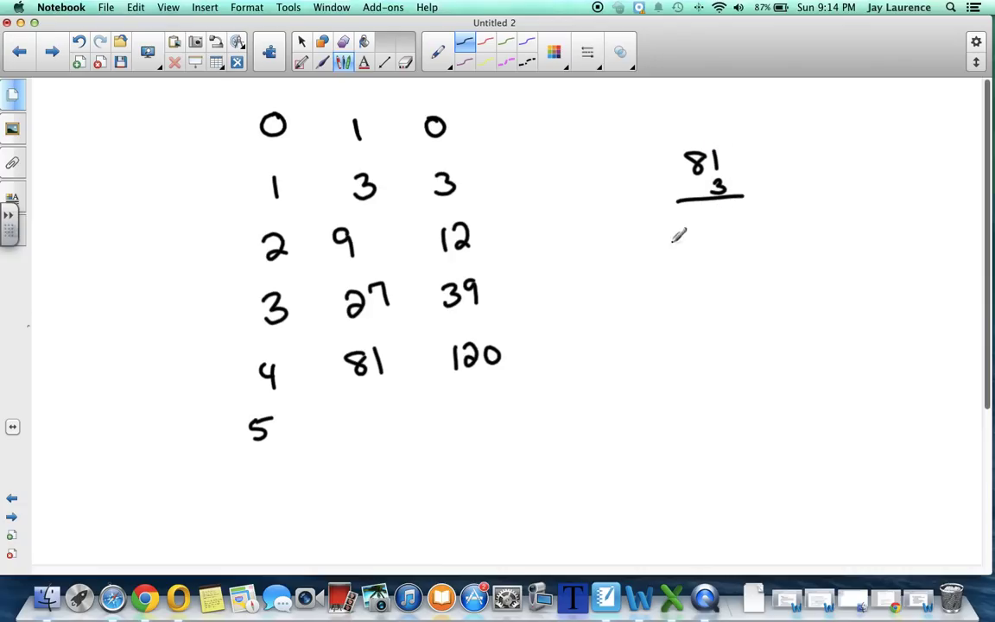
mouse_move(348, 419)
mouse_down()
mouse_move(366, 439)
mouse_move(391, 433)
mouse_up()
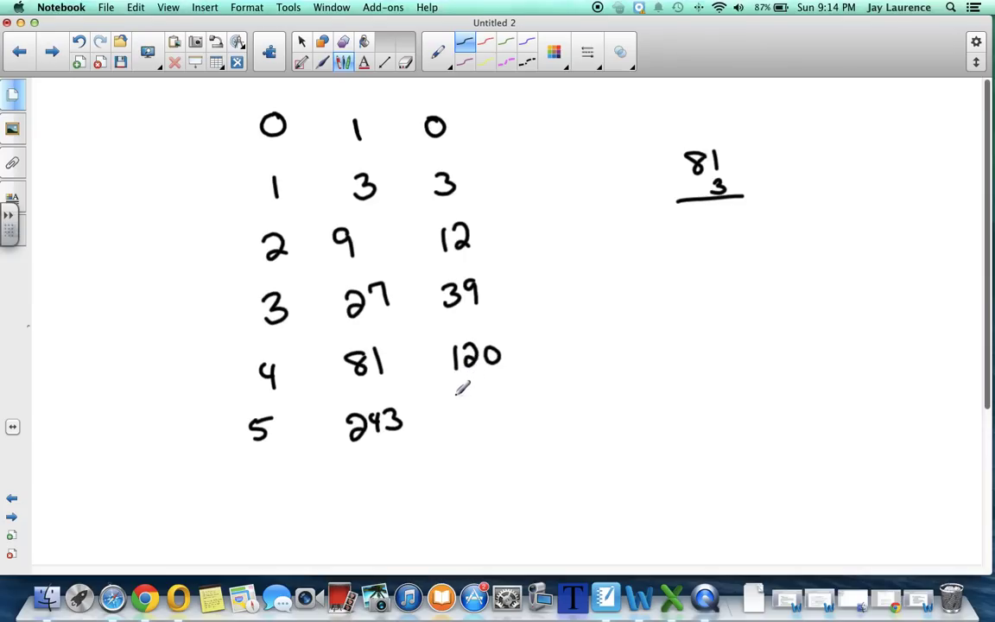
mouse_move(492, 396)
mouse_down()
mouse_move(490, 413)
mouse_move(546, 423)
mouse_up()
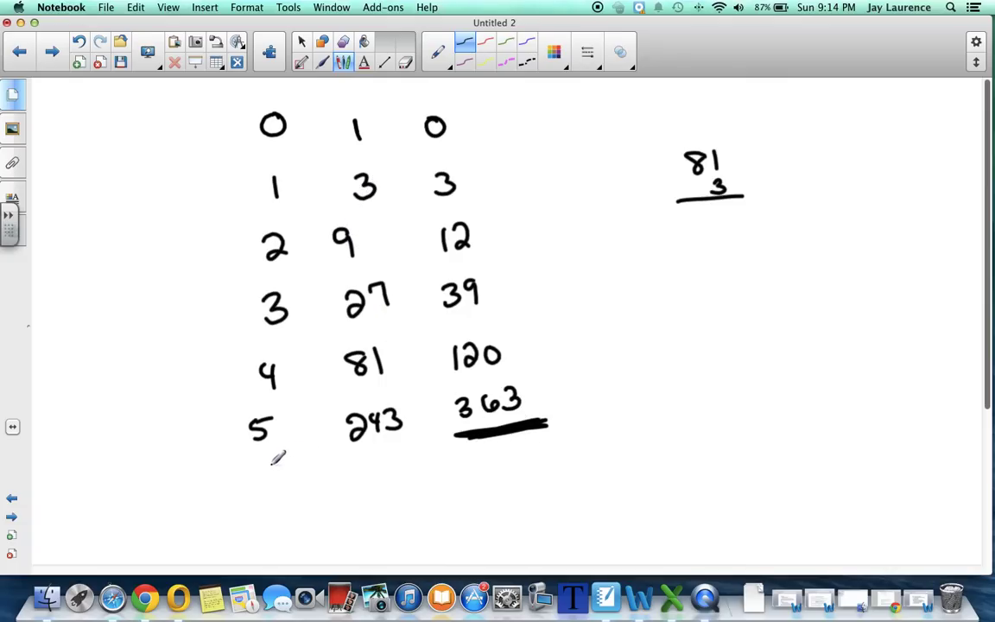
drag(264, 473, 259, 493)
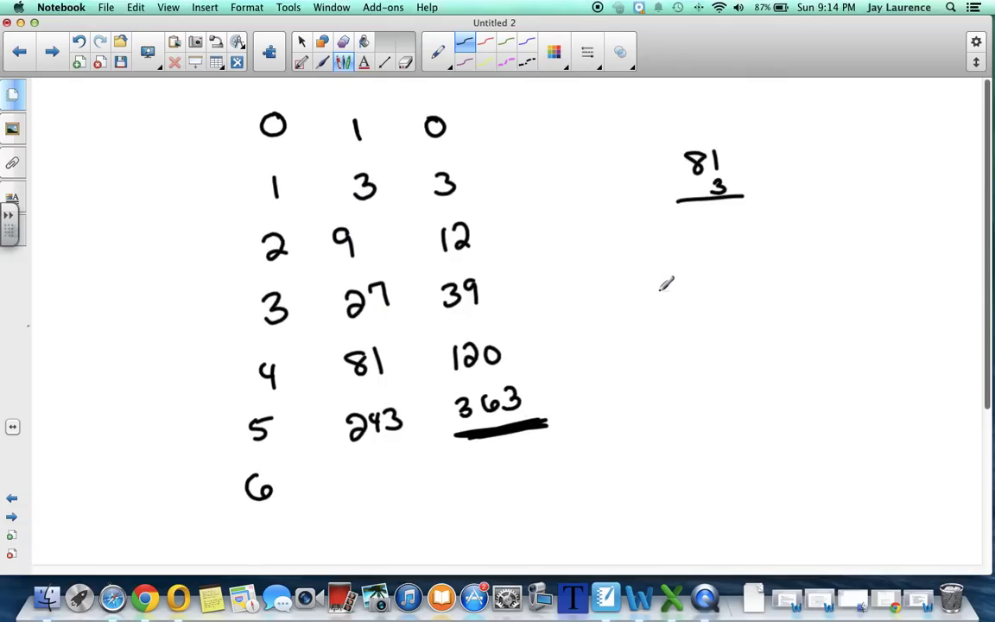
Work out 243 × 3 = 729 as a side calculation.
mouse_move(691, 255)
mouse_down()
mouse_move(713, 275)
mouse_move(747, 272)
mouse_move(751, 300)
mouse_up()
drag(676, 309, 811, 294)
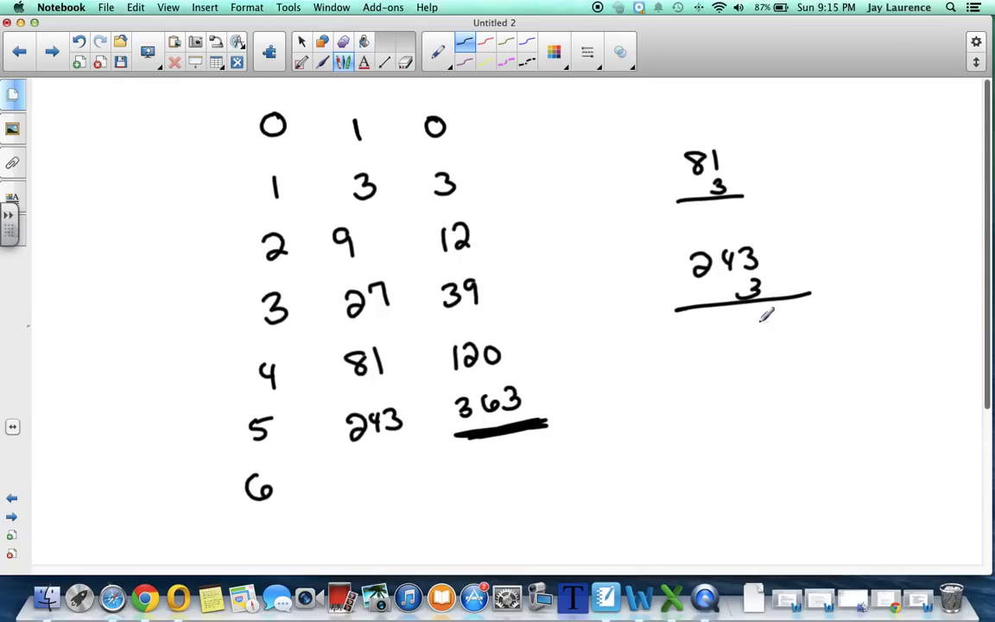
mouse_move(765, 324)
mouse_down()
mouse_move(768, 344)
mouse_move(741, 354)
mouse_up()
drag(683, 330, 704, 356)
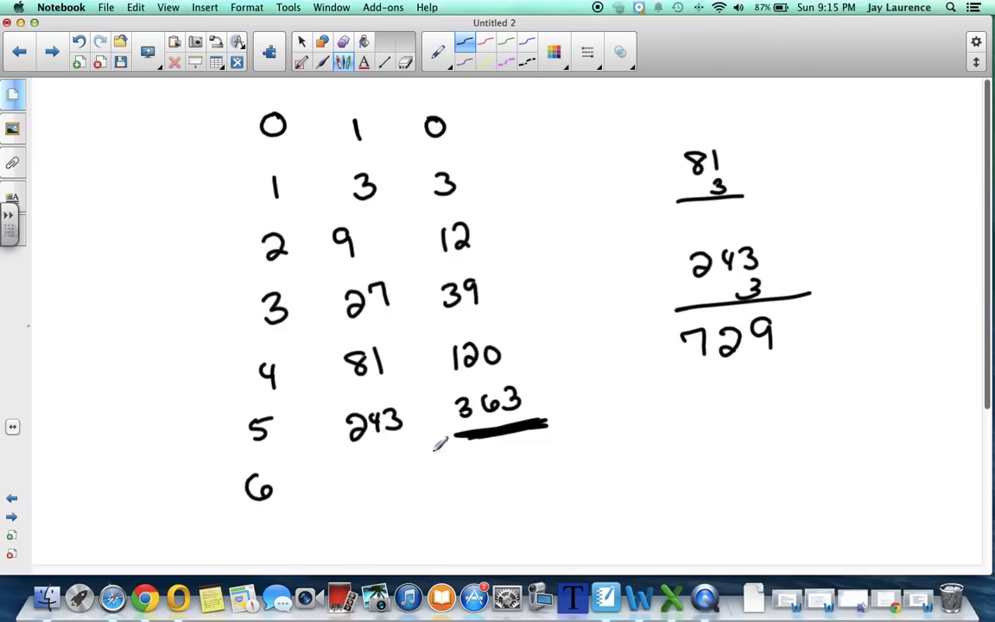
Write 729 in row 6, add 363 under the side 729, and enter total 1092.
mouse_move(343, 480)
mouse_down()
mouse_move(358, 474)
mouse_move(404, 497)
mouse_up()
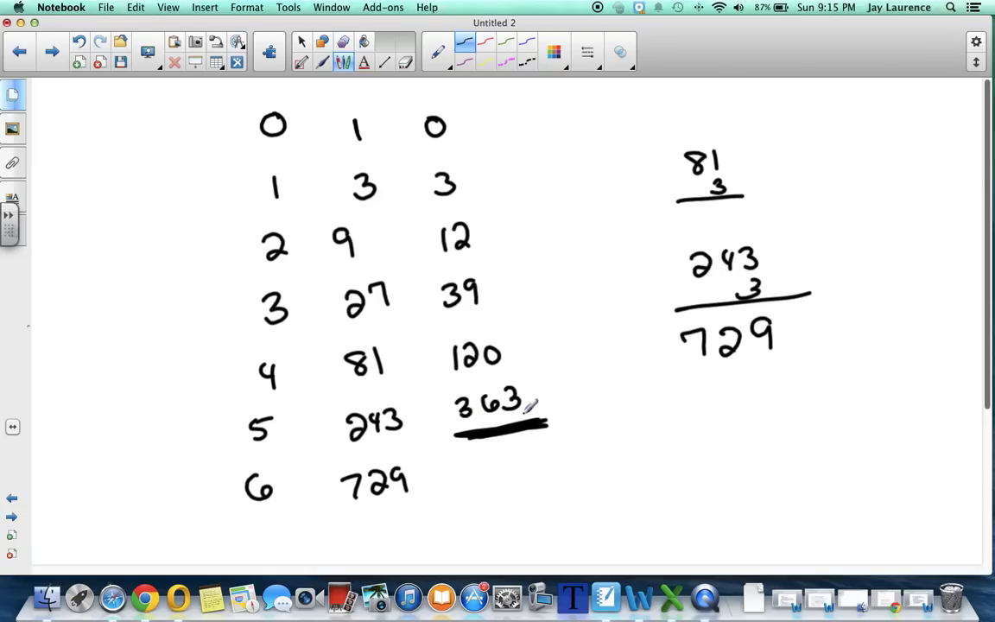
click(704, 377)
mouse_move(701, 375)
mouse_down()
mouse_move(715, 396)
mouse_move(785, 397)
mouse_up()
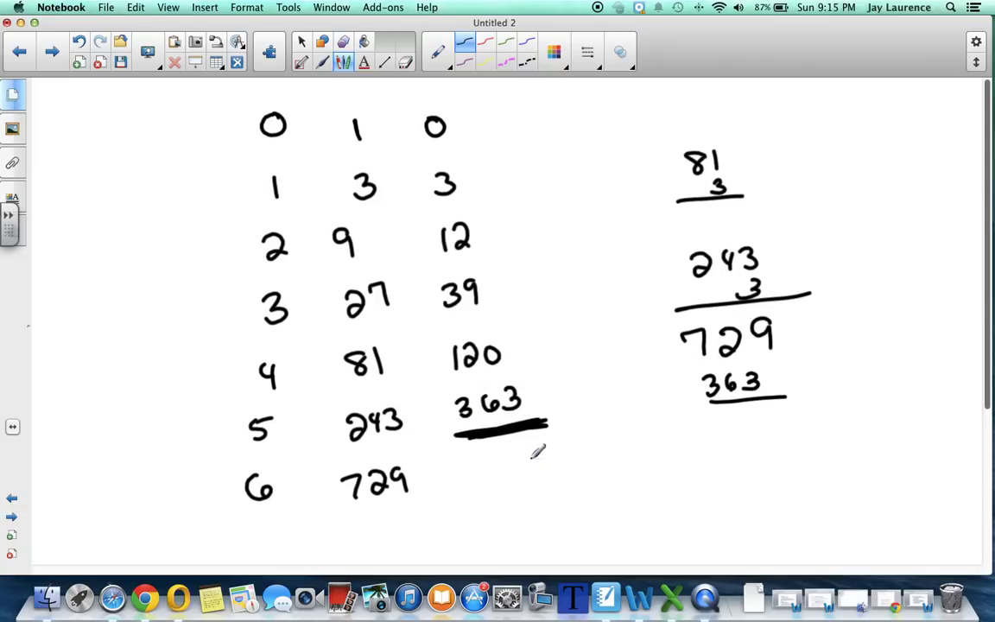
drag(536, 465, 553, 484)
mouse_move(494, 467)
mouse_down()
mouse_move(506, 484)
mouse_move(482, 492)
mouse_up()
drag(460, 476, 462, 499)
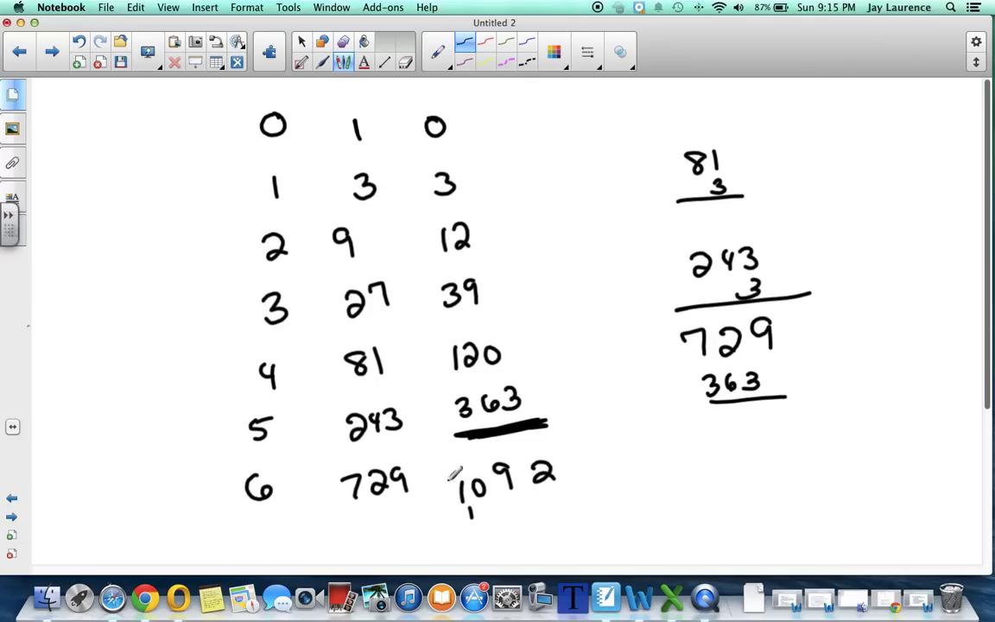